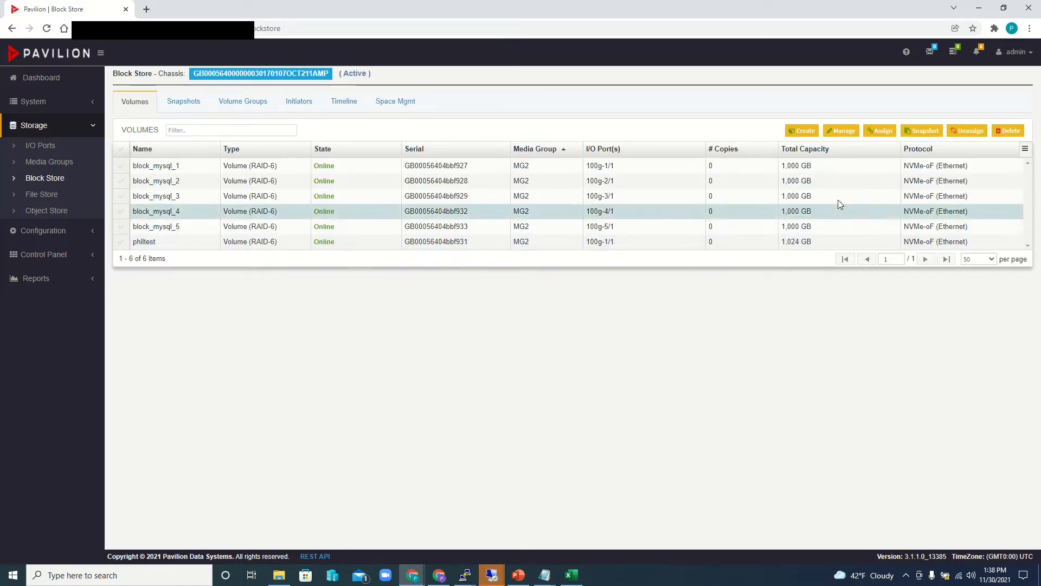
# - Create one 500 GB volume named LinuxV1 in media group MG2 with discovery of the storage entity by name enabled
pyautogui.click(802, 132)
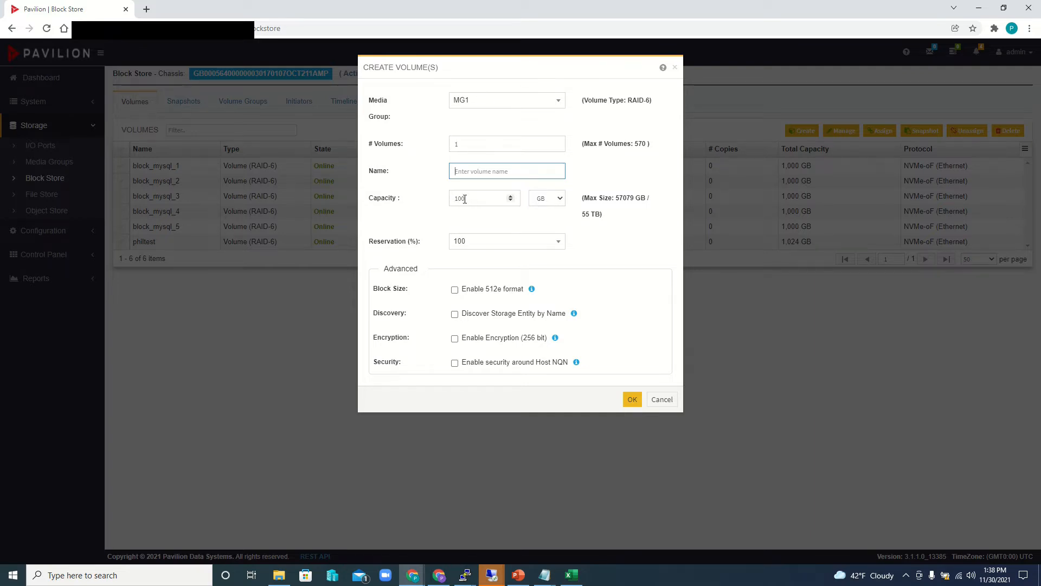
pyautogui.click(488, 103)
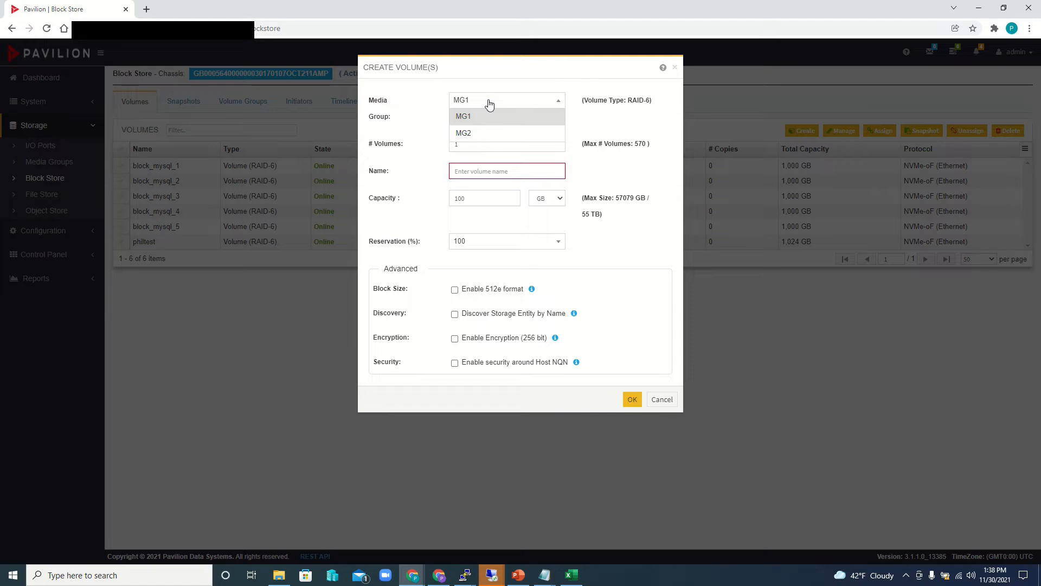
pyautogui.click(479, 136)
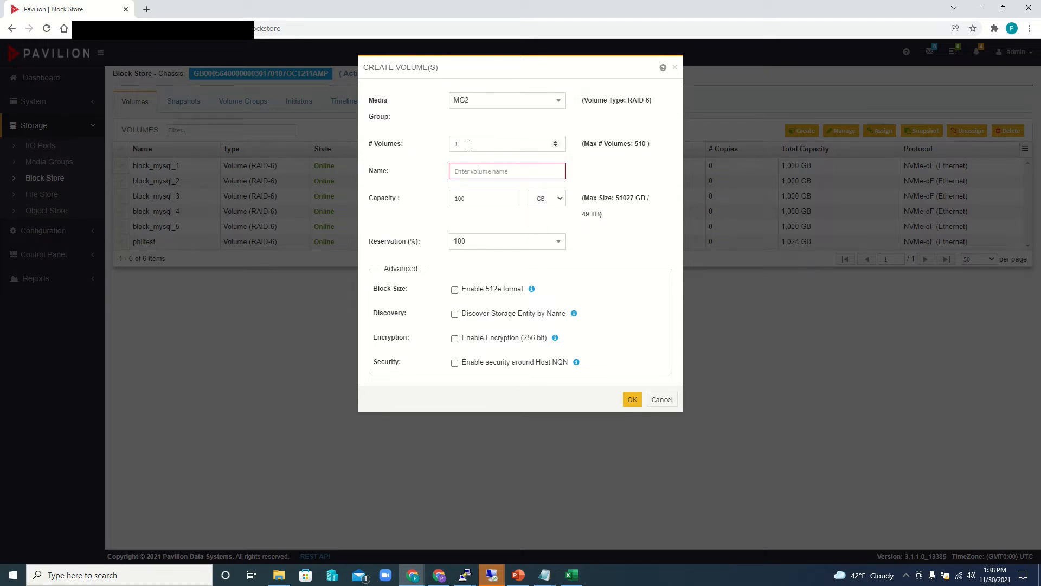
pyautogui.click(475, 174)
pyautogui.write('LinuxV1')
pyautogui.press('Tab')
pyautogui.write('50')
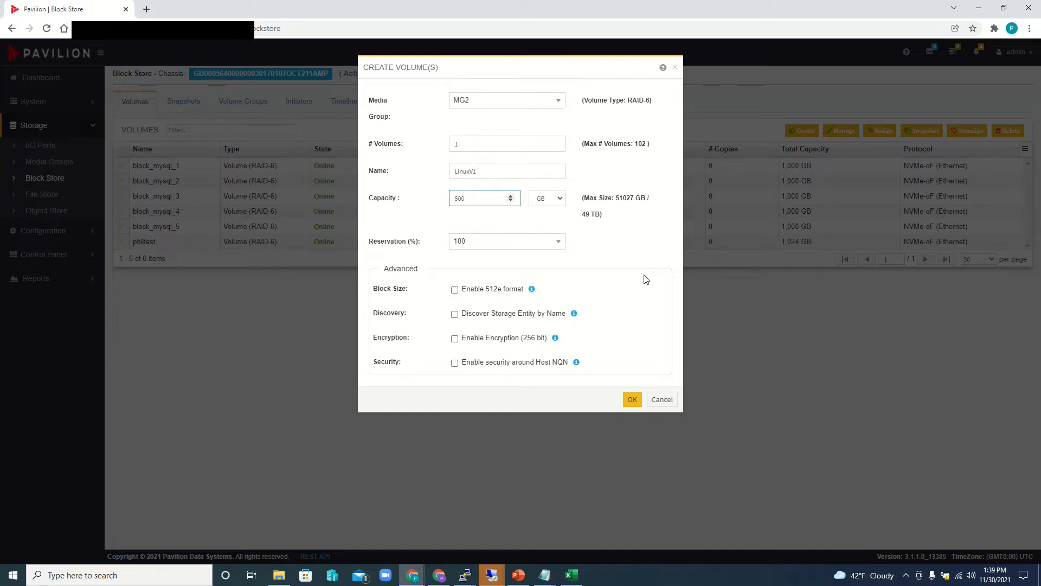
pyautogui.click(455, 317)
pyautogui.click(631, 402)
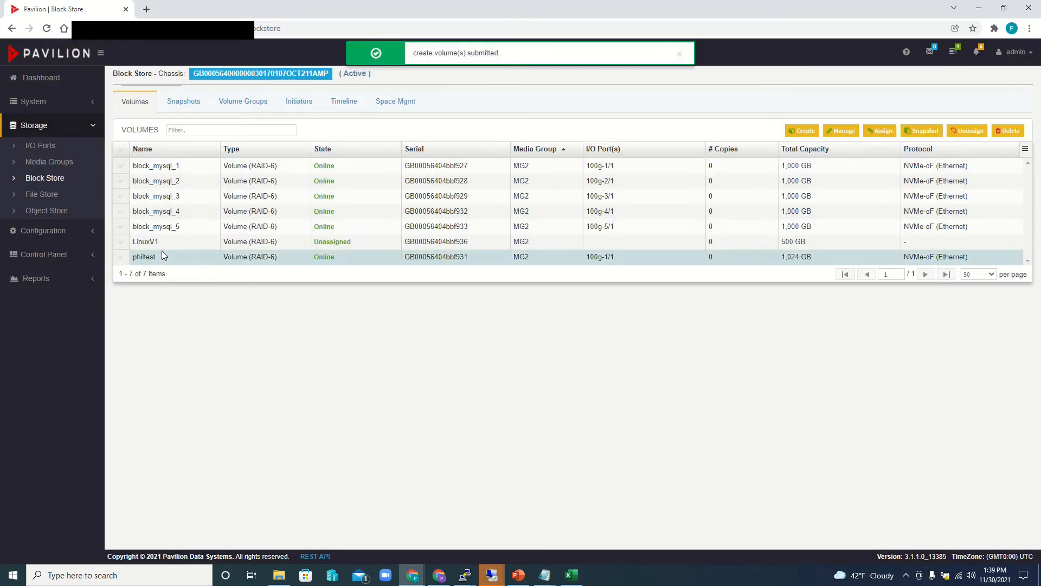
# - Assign the LinuxV1 volume to I/O port 100g-1/1
pyautogui.click(124, 247)
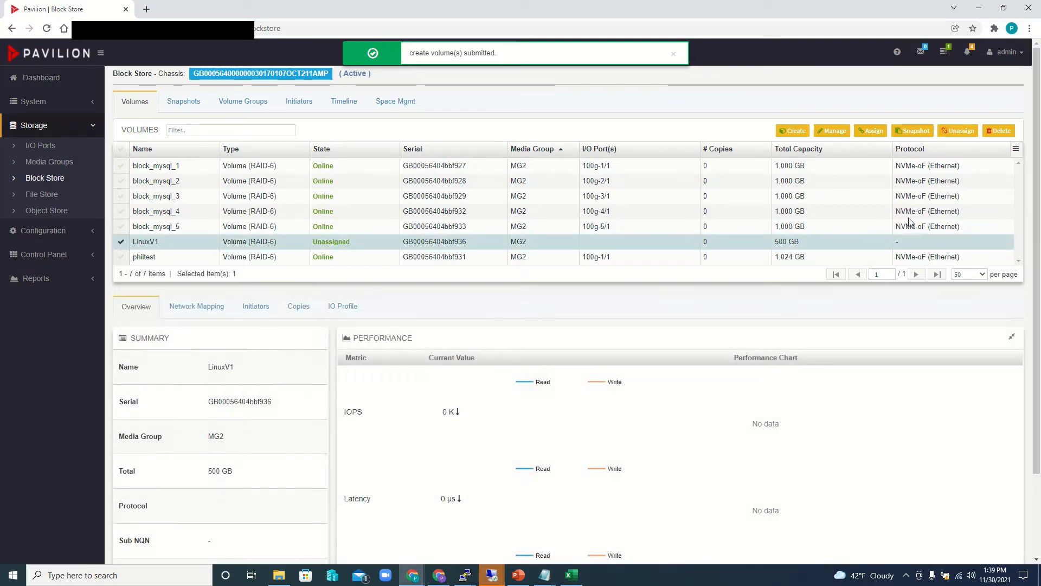
pyautogui.click(880, 135)
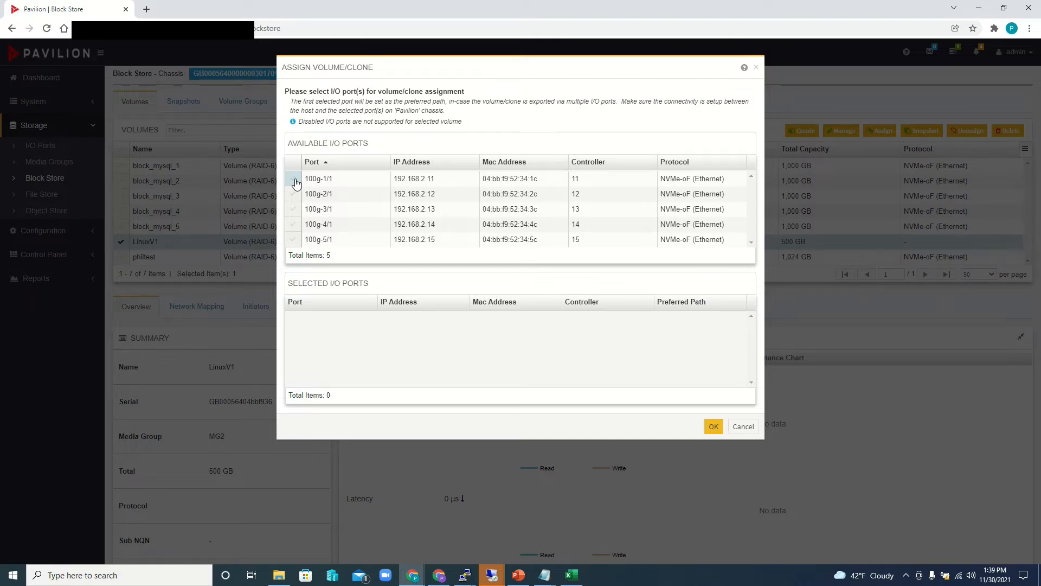
pyautogui.click(294, 181)
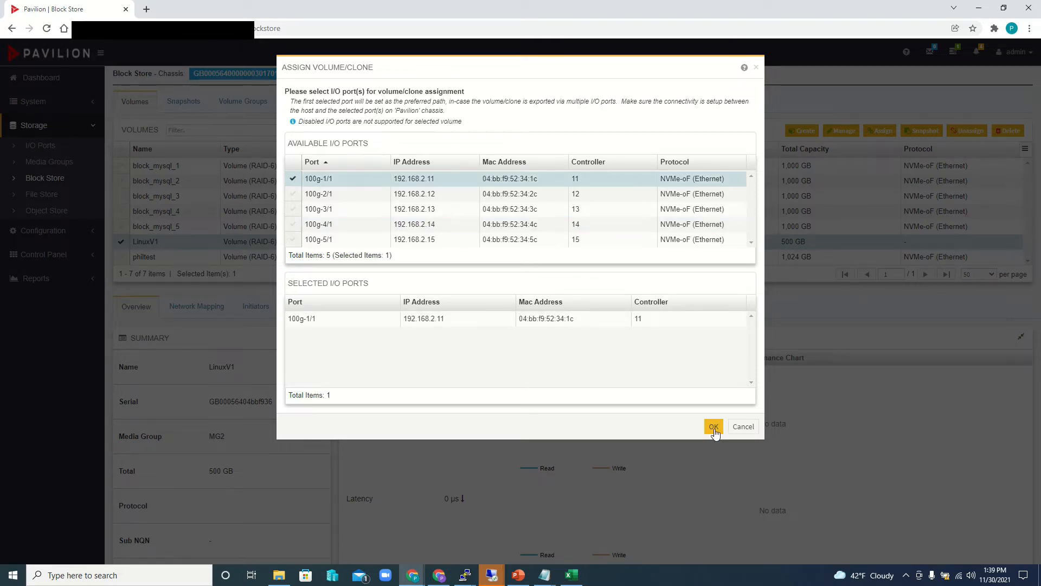
pyautogui.click(714, 427)
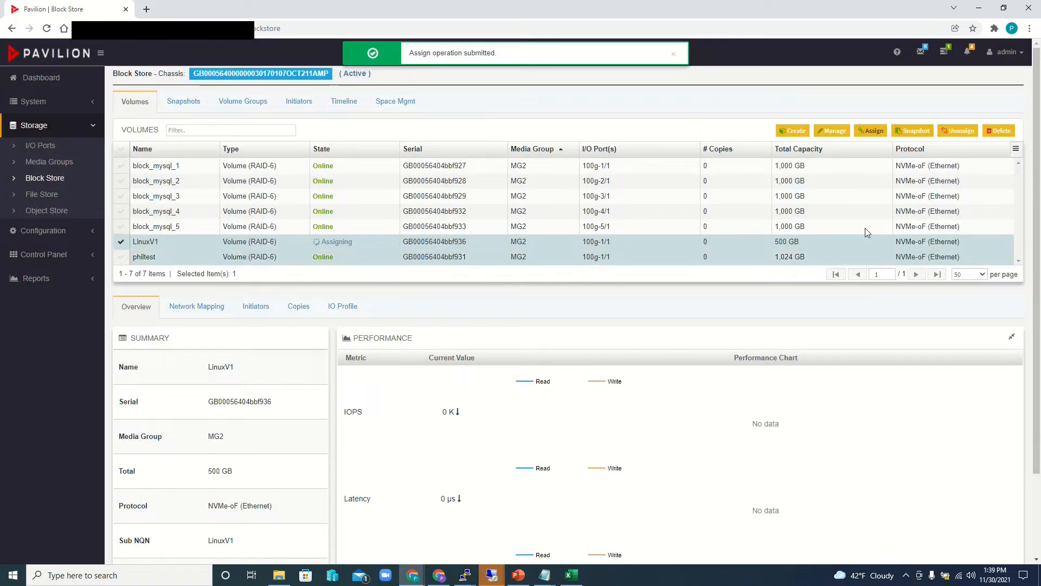
# - Create a 500 GB volume named Windows_RDMA in media group MG2 with discovery of the storage entity by name enabled
pyautogui.click(793, 131)
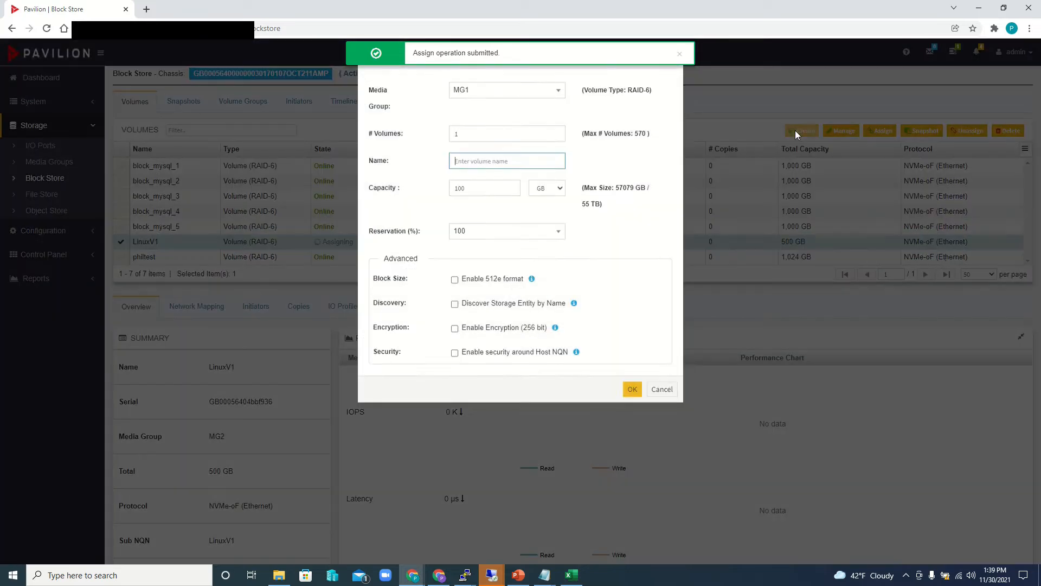
pyautogui.click(484, 104)
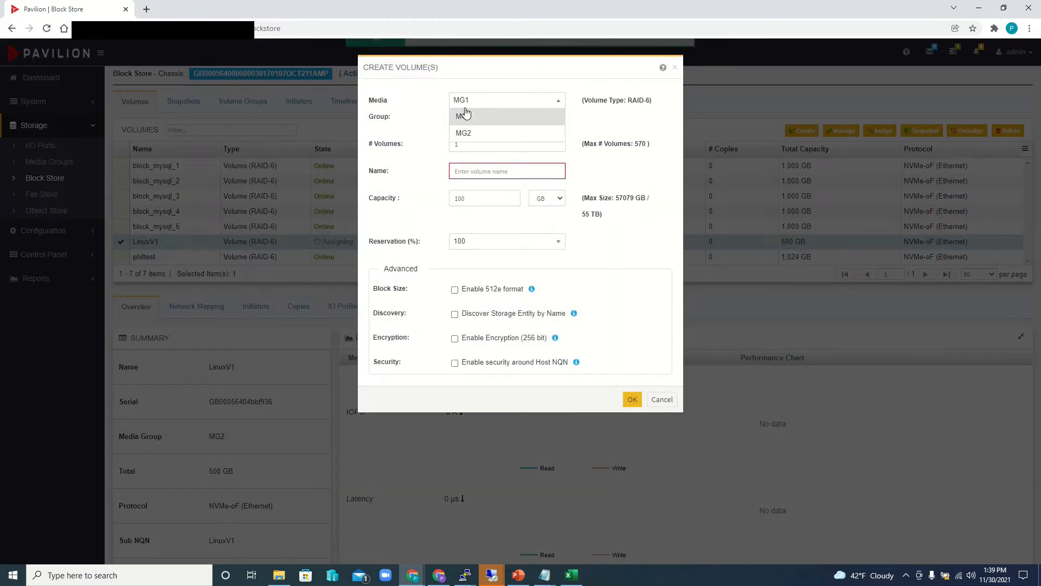
pyautogui.click(478, 137)
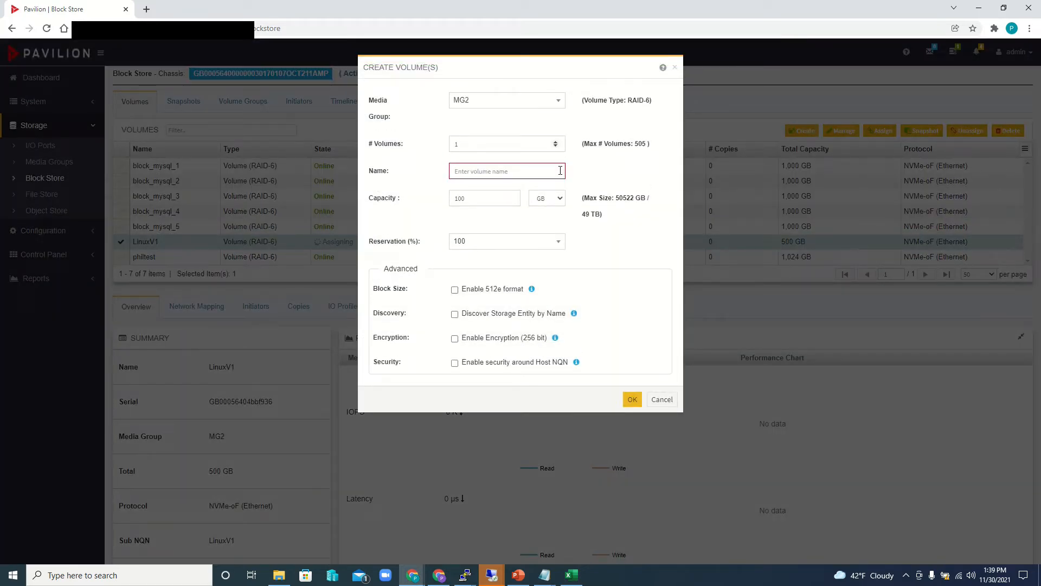
pyautogui.click(474, 170)
pyautogui.write('Windows')
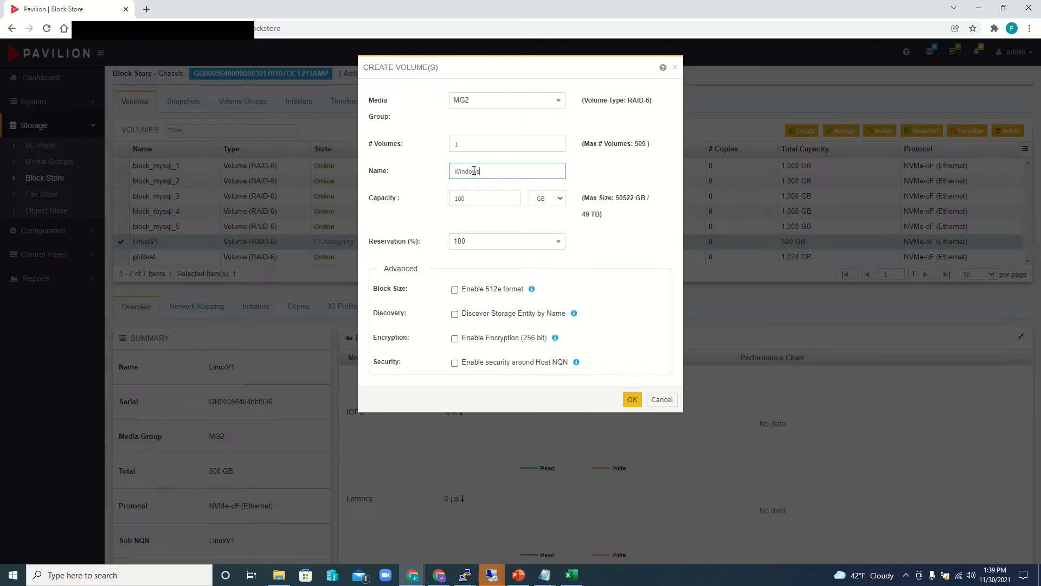
pyautogui.write('_RDMA')
pyautogui.press('Tab')
pyautogui.write('50')
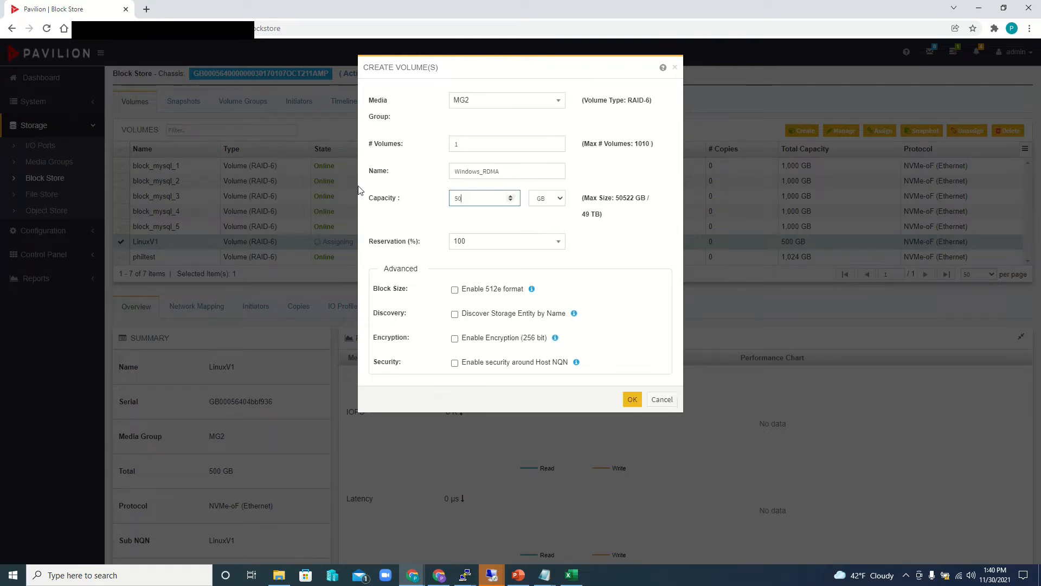
pyautogui.click(454, 314)
pyautogui.click(631, 399)
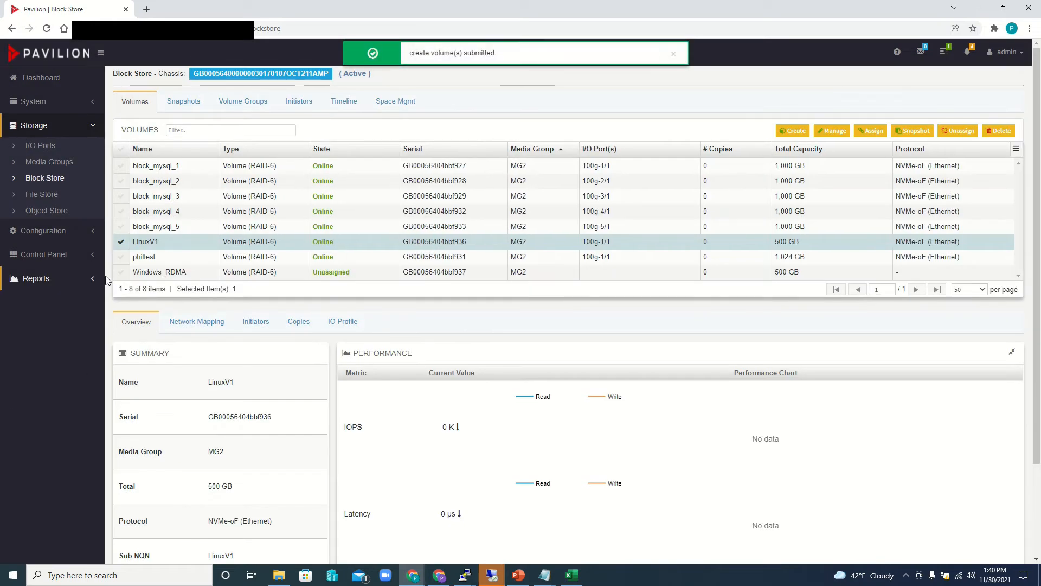
# - Assign only the Windows_RDMA volume to I/O port 100g-2/1
pyautogui.click(121, 272)
pyautogui.click(121, 242)
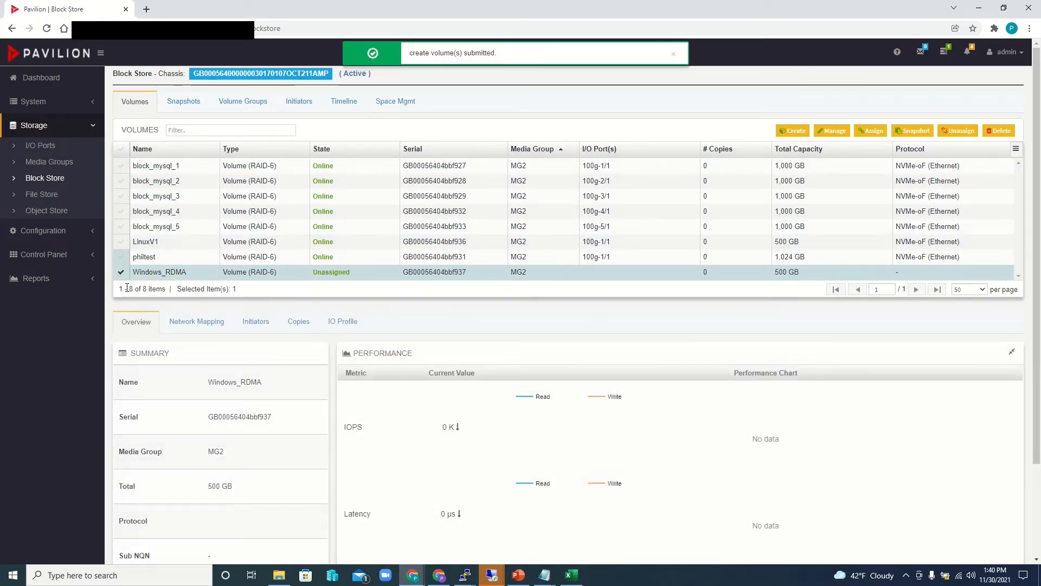
pyautogui.click(868, 132)
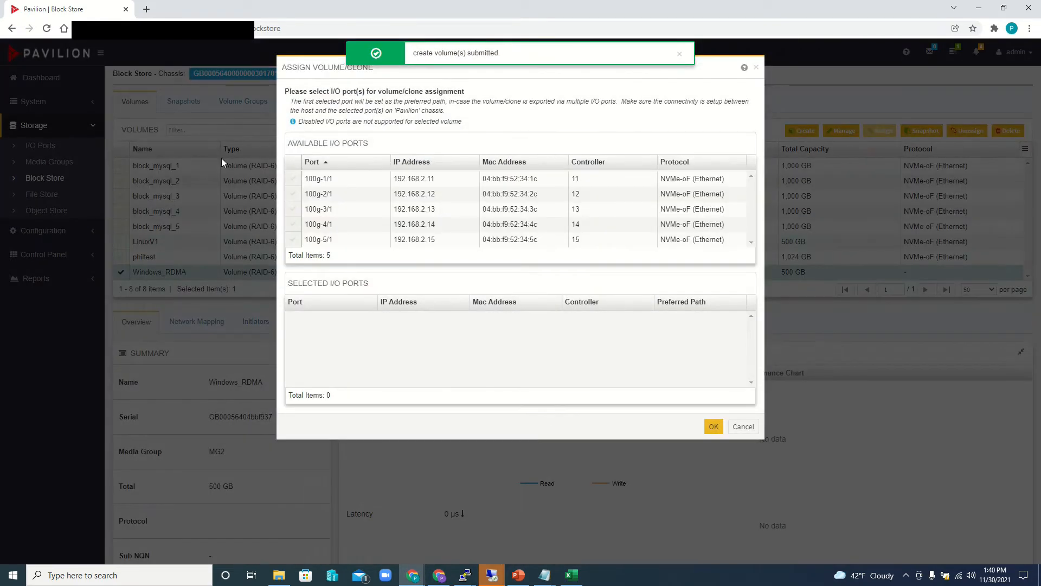
pyautogui.click(294, 195)
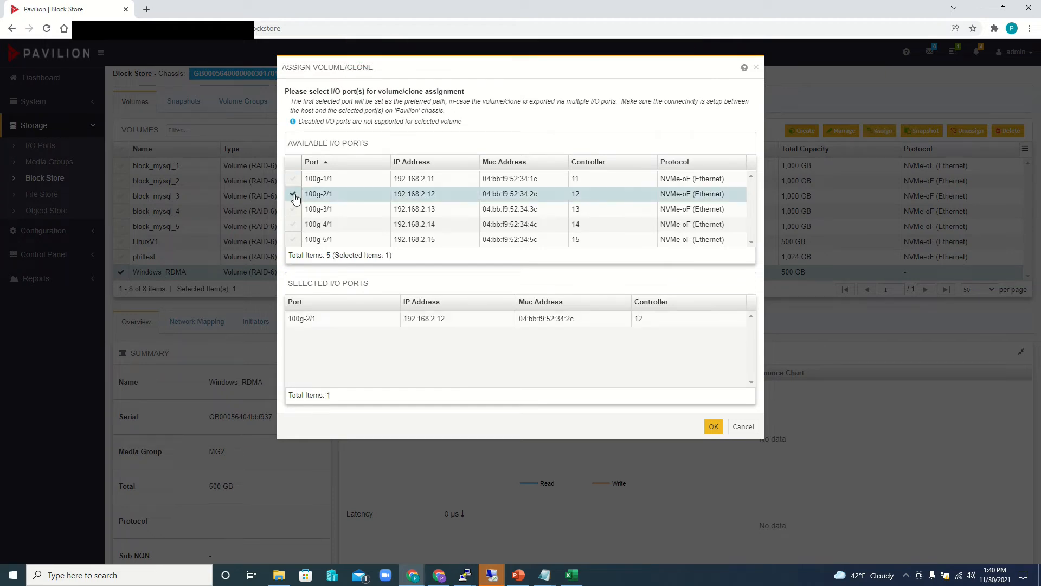
pyautogui.click(714, 428)
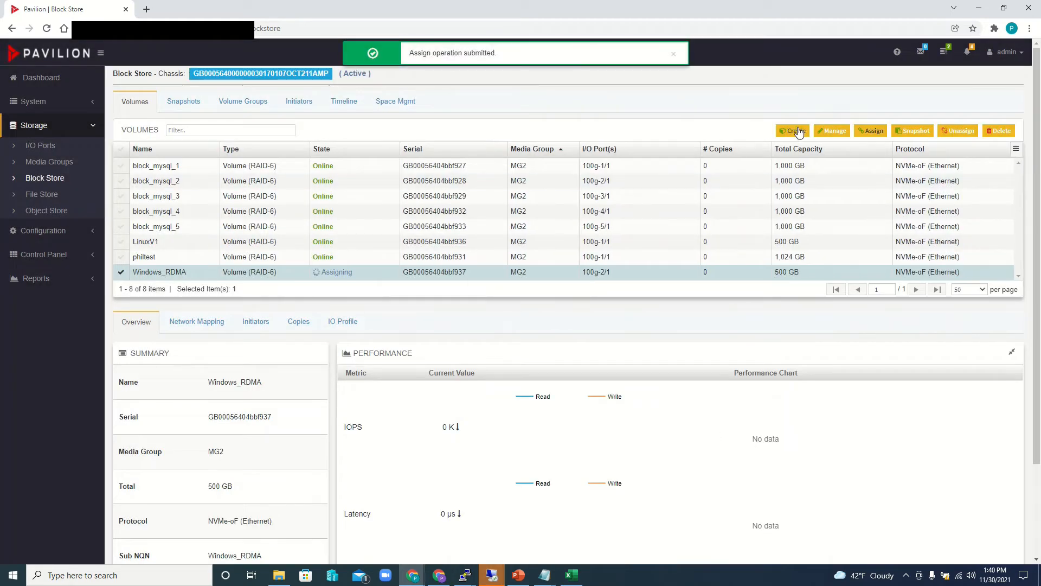
# - Create a 500 GB volume named Windows_TCP in media group MG2 with discovery of the storage entity by name enabled
pyautogui.click(796, 131)
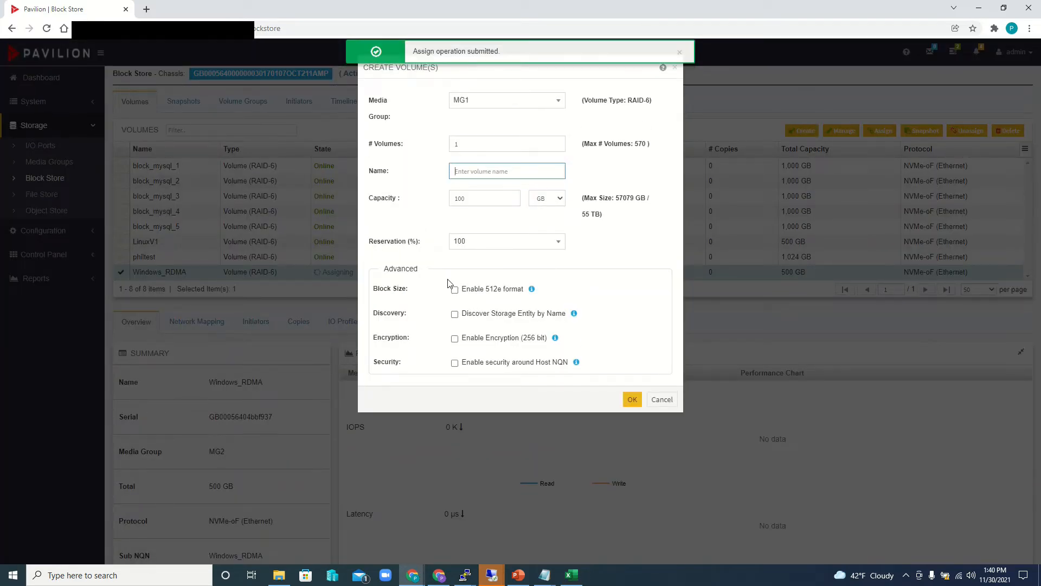
pyautogui.click(483, 101)
pyautogui.click(470, 131)
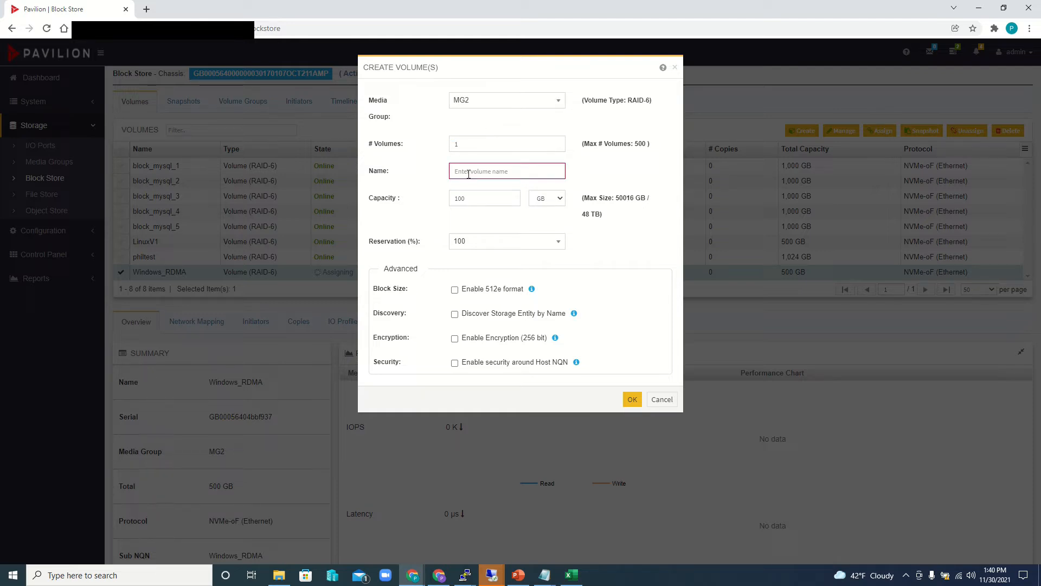
pyautogui.write('Windows_TCP')
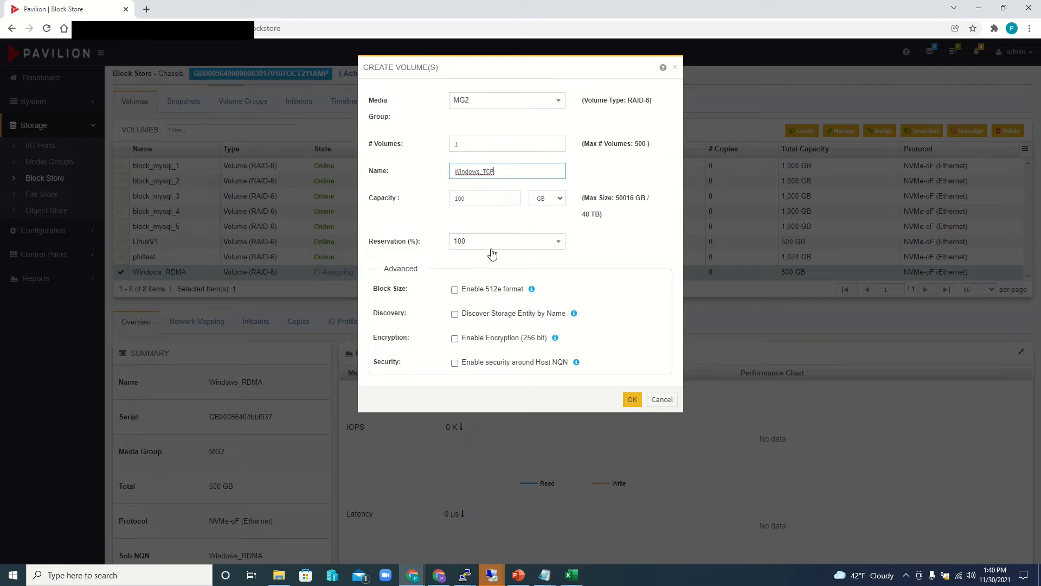
pyautogui.doubleClick(479, 198)
pyautogui.write('500')
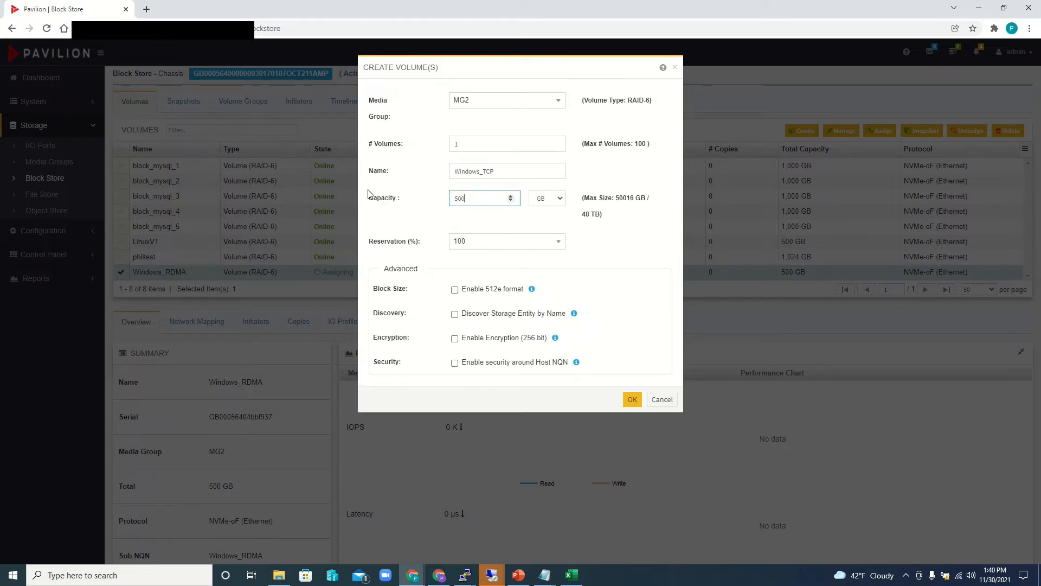
pyautogui.click(455, 315)
pyautogui.click(632, 399)
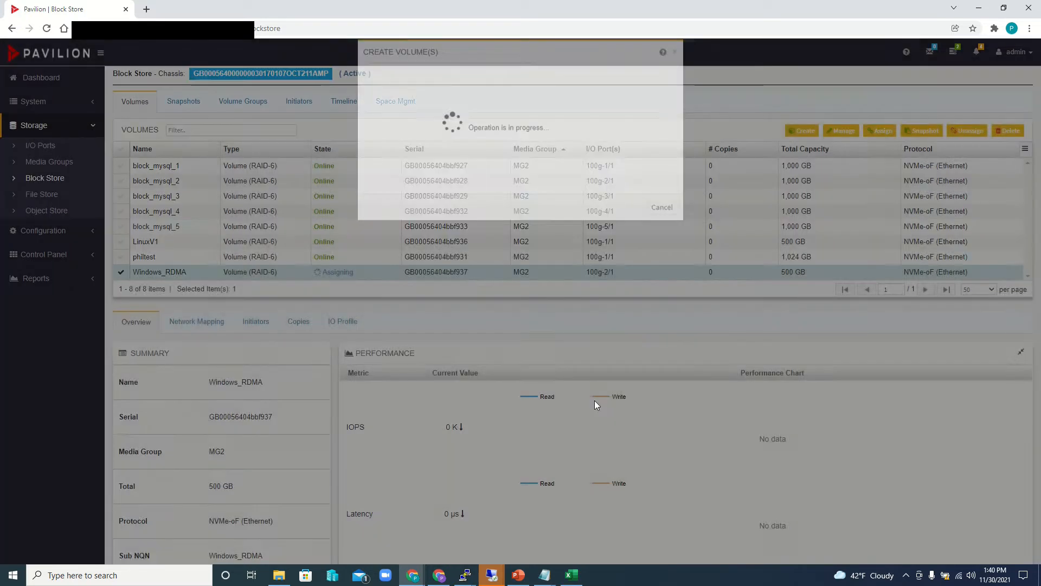
# - Assign the Windows_TCP volume to I/O port 100g-3/1
pyautogui.scroll(-2, 121, 194)
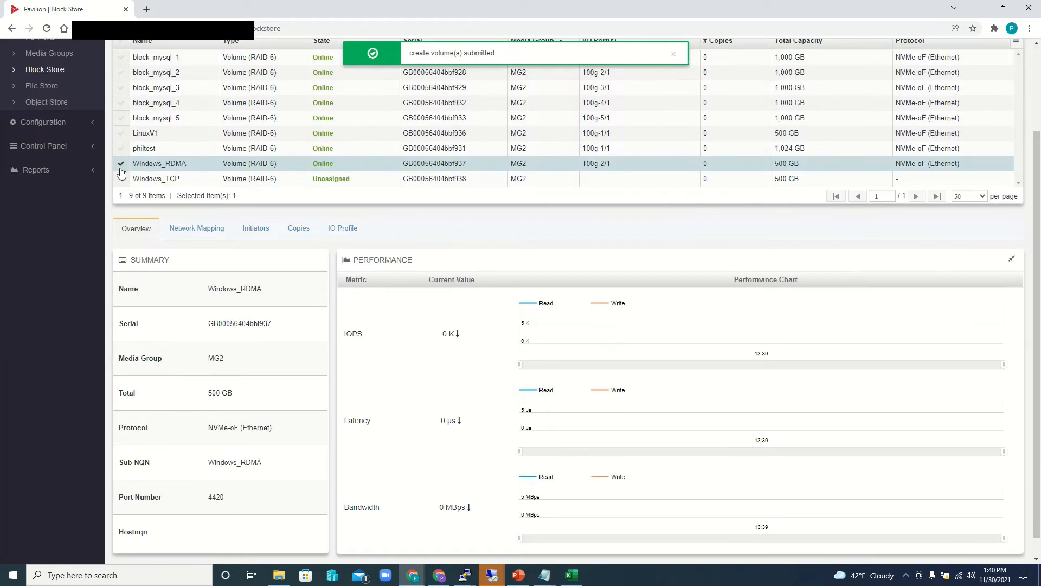
pyautogui.click(120, 178)
pyautogui.scroll(2, 121, 179)
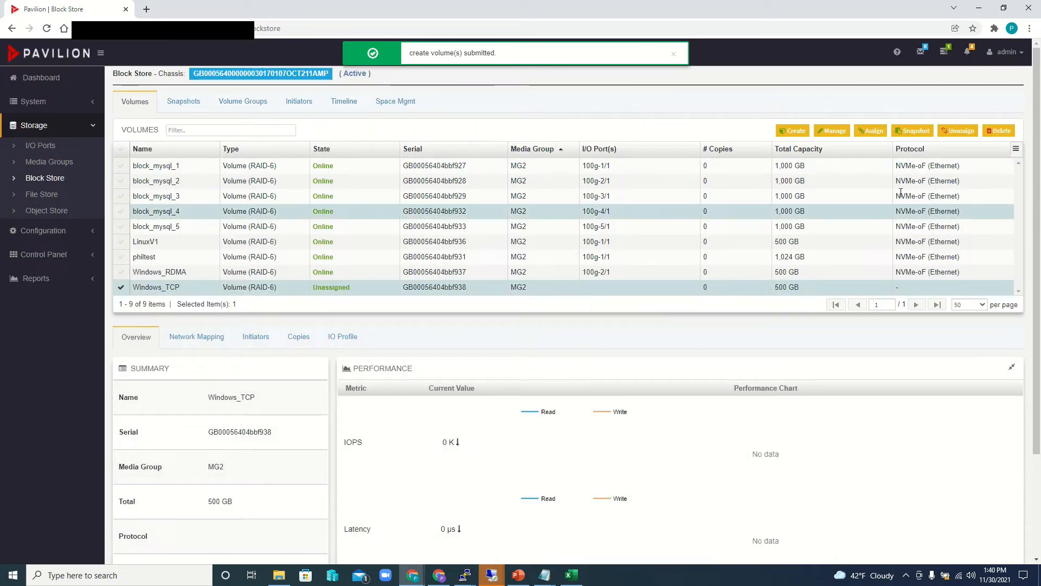
pyautogui.click(873, 131)
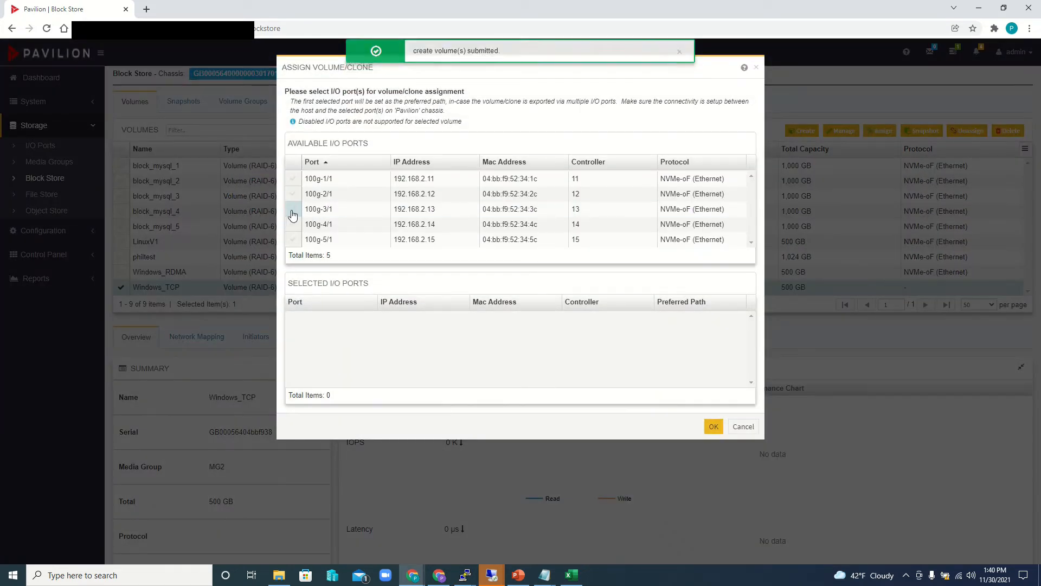
pyautogui.click(293, 209)
pyautogui.click(714, 427)
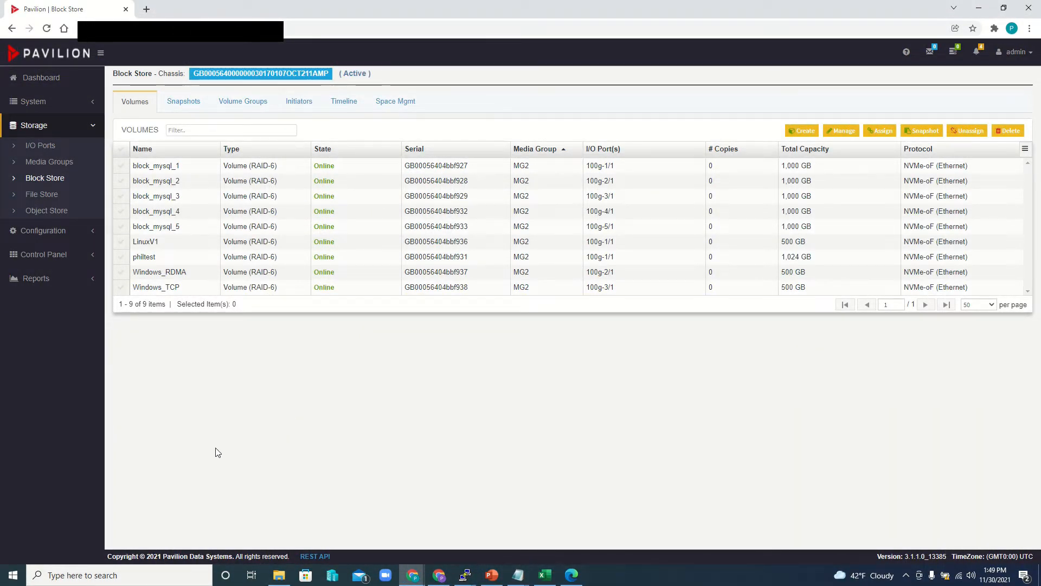
# - Select the LinuxV1 volume and view its network mapping to check the I/O port's IP address
pyautogui.click(162, 253)
pyautogui.click(124, 245)
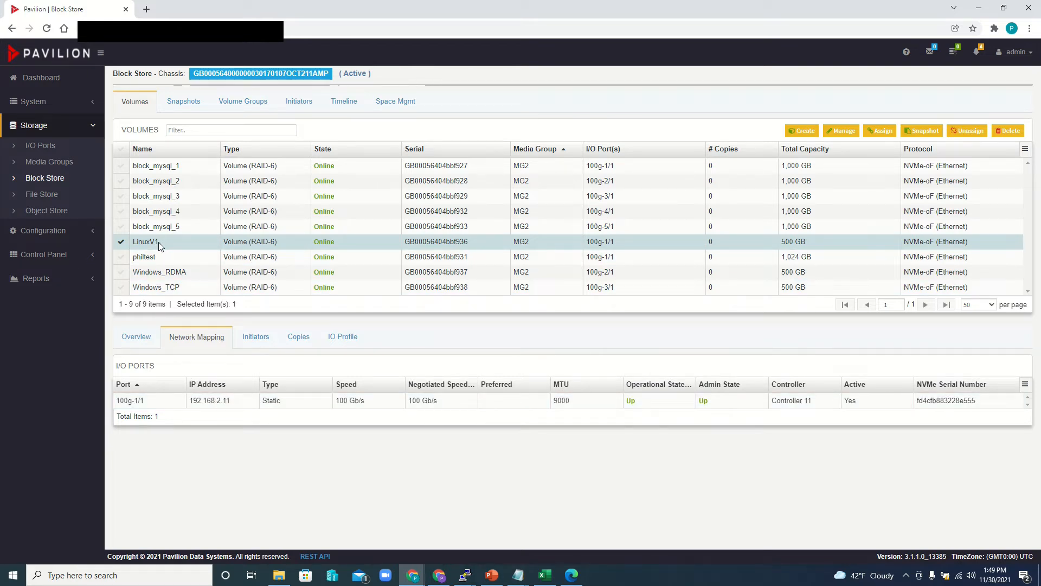
# - Switch to the PuTTY terminal session on sm2 and place its window above the volume's I/O port details
pyautogui.moveTo(464, 580)
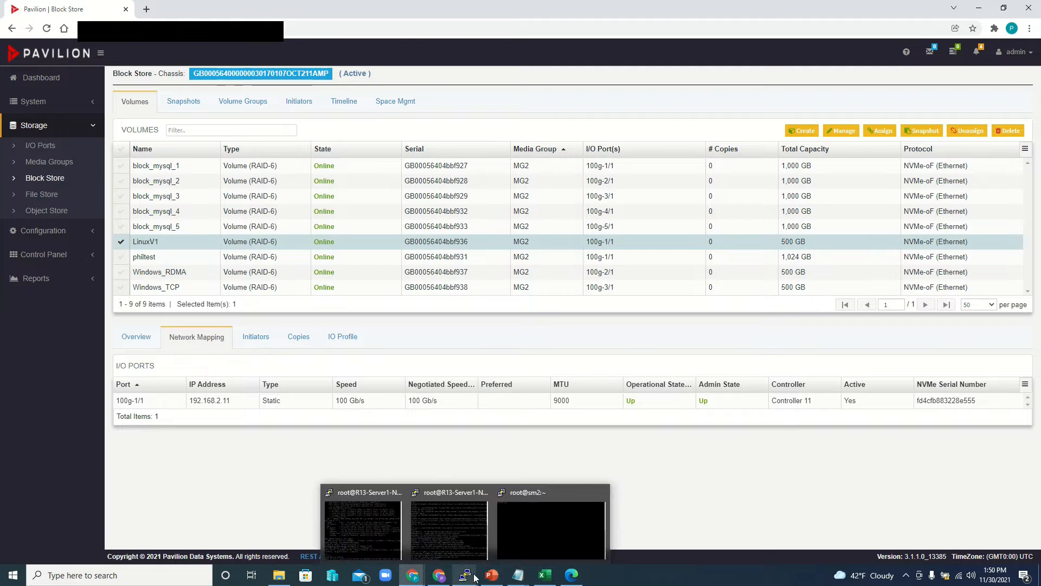
pyautogui.click(541, 542)
pyautogui.moveTo(227, 13); pyautogui.dragTo(327, 39)
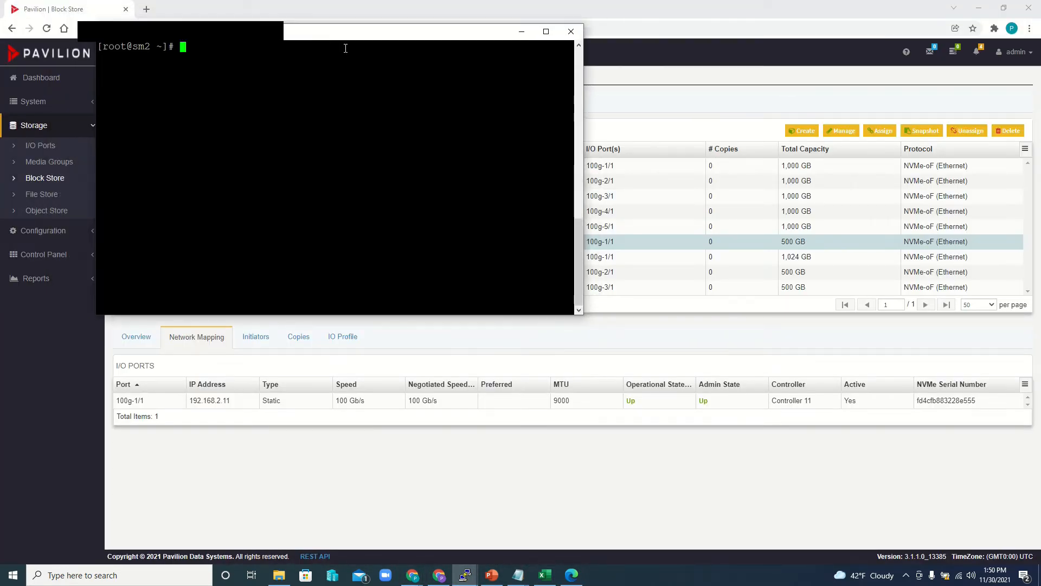
# - Run nvme discover over the rdma transport against the LinuxV1 volume's I/O port address 192.168.2.11
pyautogui.write('n')
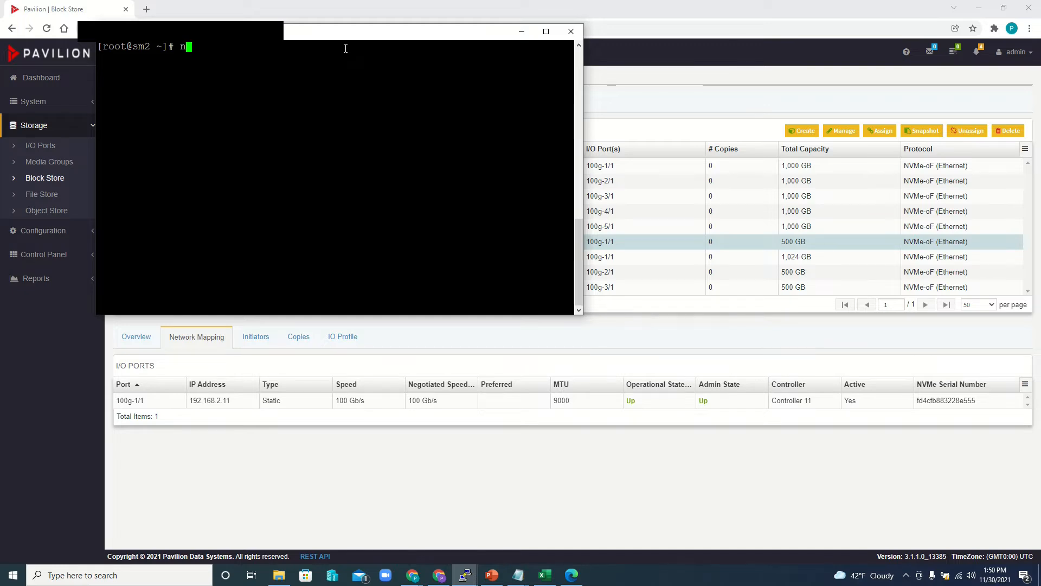
pyautogui.write('vme discover ')
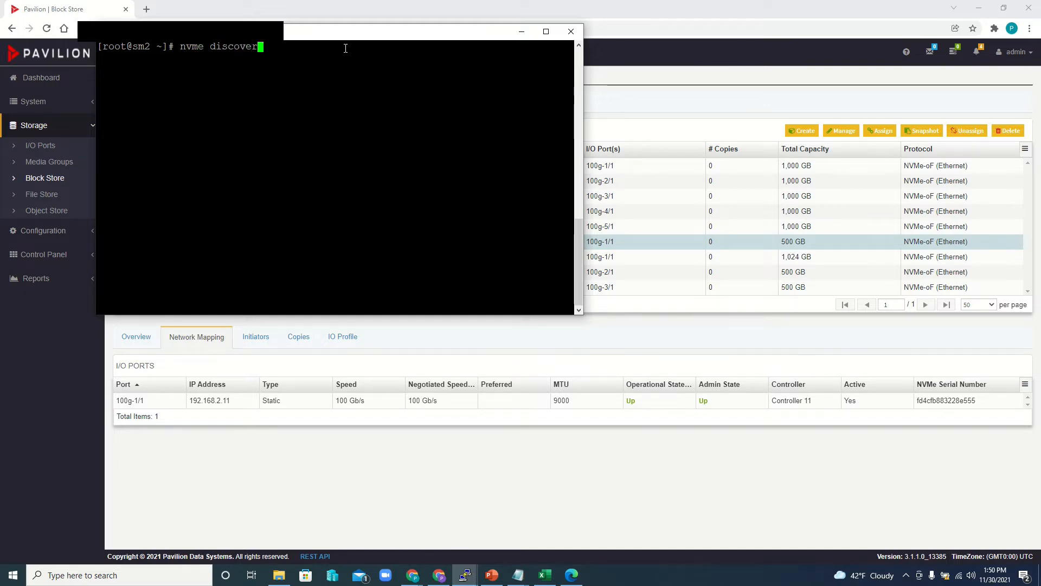
pyautogui.write('-')
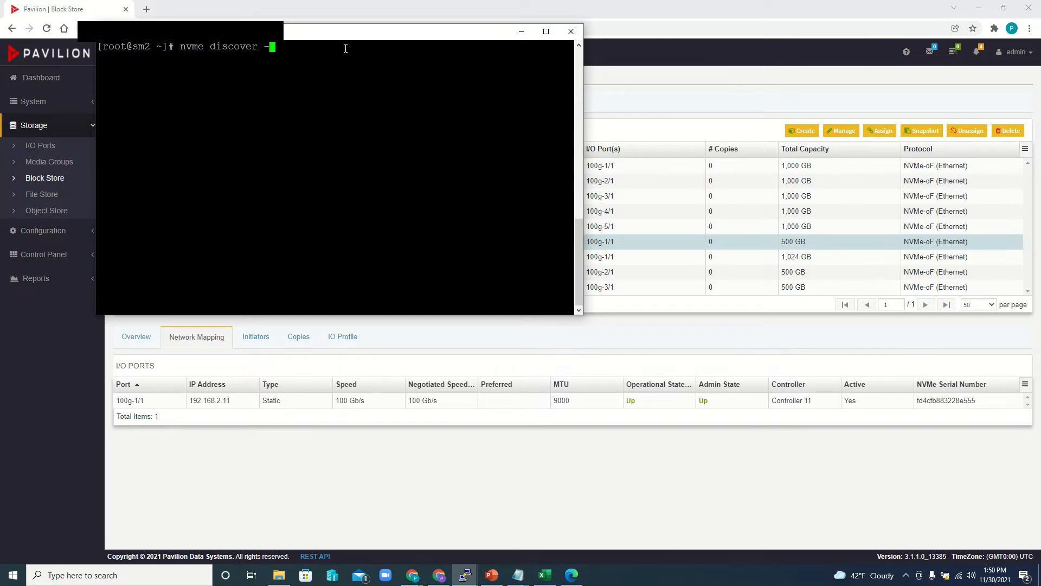
pyautogui.write('t rdma -a')
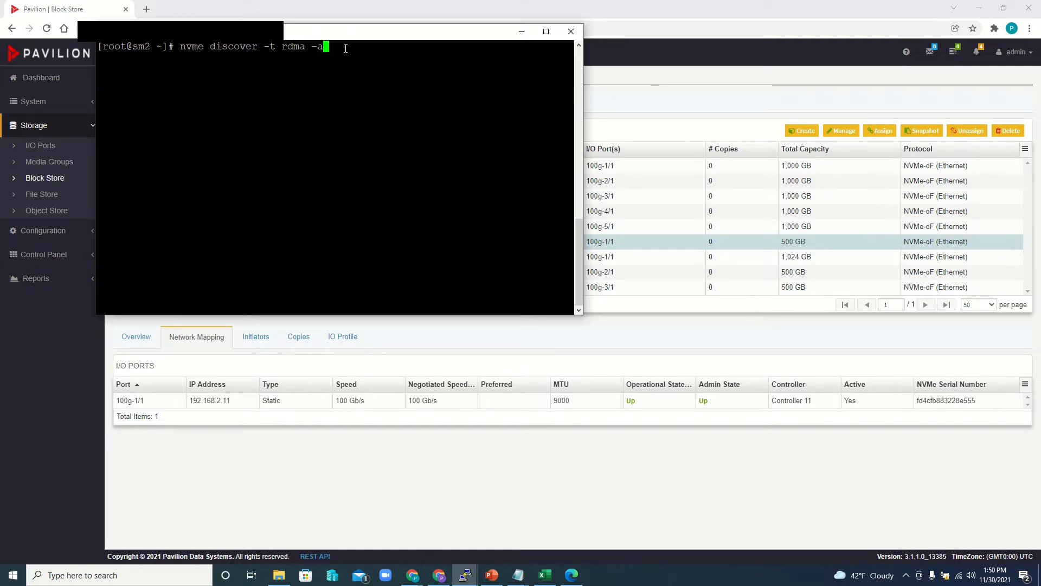
pyautogui.write(' 192.168')
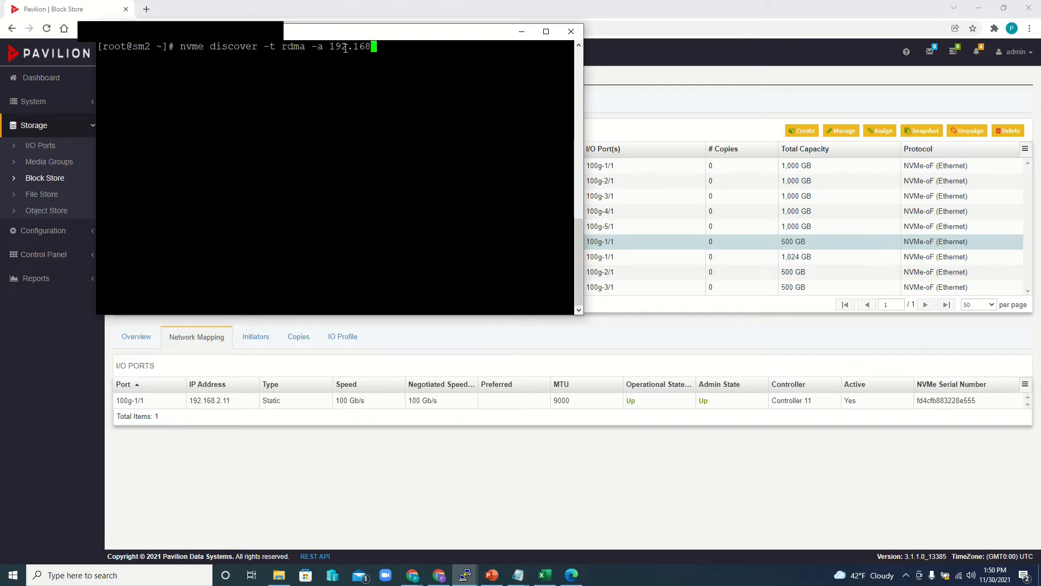
pyautogui.write('.2.11')
pyautogui.press('Return')
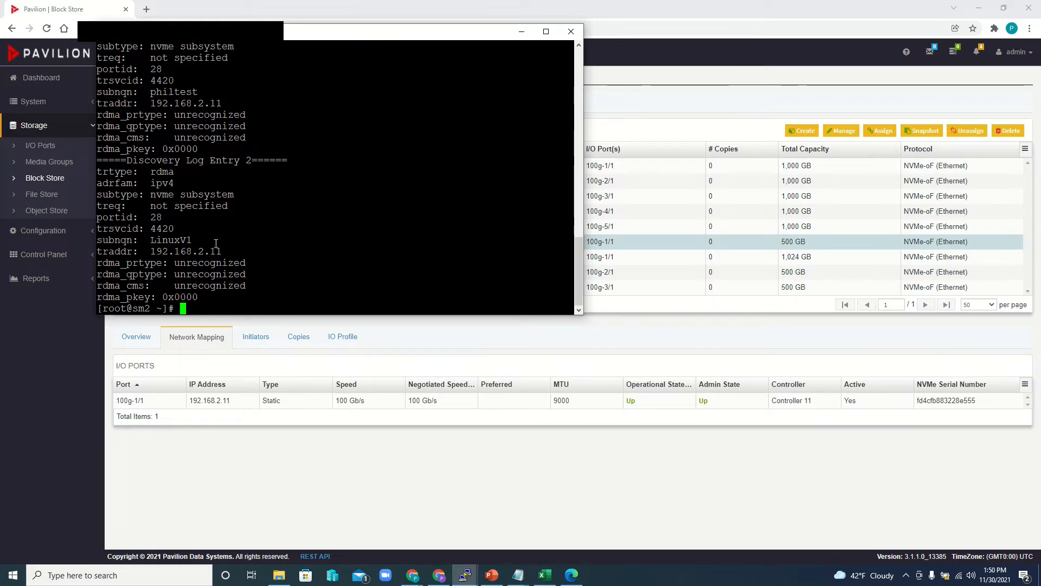
# - Rework the previous discovery command into nvme connect -n LinuxV1 -t rdma -a 192.168.2.11 and run it
pyautogui.press('Up')
pyautogui.press('Left')
pyautogui.press('Left')
pyautogui.press('Left')
pyautogui.press('Left')
pyautogui.press('Left')
pyautogui.press('Left')
pyautogui.press('Left')
pyautogui.press('Left')
pyautogui.press('Left')
pyautogui.press('Left')
pyautogui.press('Left')
pyautogui.press('Left')
pyautogui.press('Left')
pyautogui.press('Left')
pyautogui.press('Left')
pyautogui.press('Left')
pyautogui.press('Left')
pyautogui.press('Left')
pyautogui.press('Left')
pyautogui.press('Left')
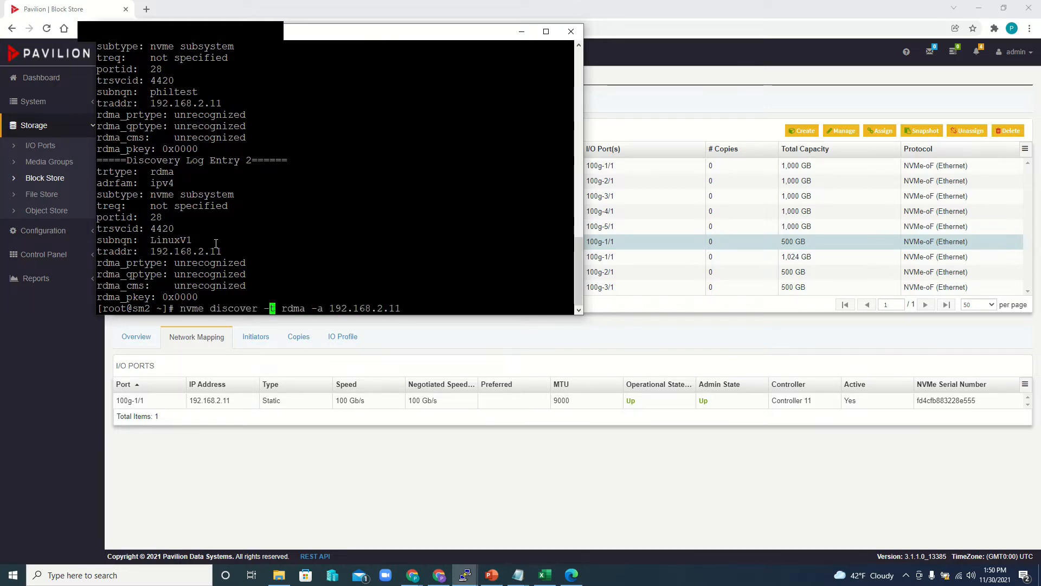
pyautogui.press('Left')
pyautogui.press('Left')
pyautogui.press('BackSpace')
pyautogui.press('BackSpace')
pyautogui.press('BackSpace')
pyautogui.press('BackSpace')
pyautogui.press('BackSpace')
pyautogui.press('BackSpace')
pyautogui.press('BackSpace')
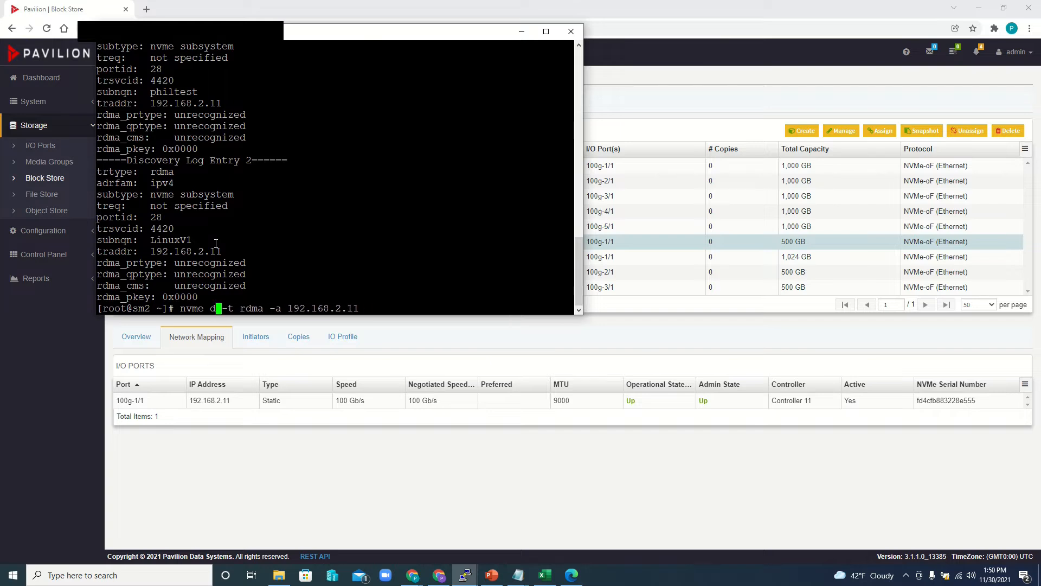
pyautogui.press('BackSpace')
pyautogui.write('conne')
pyautogui.write('ct ')
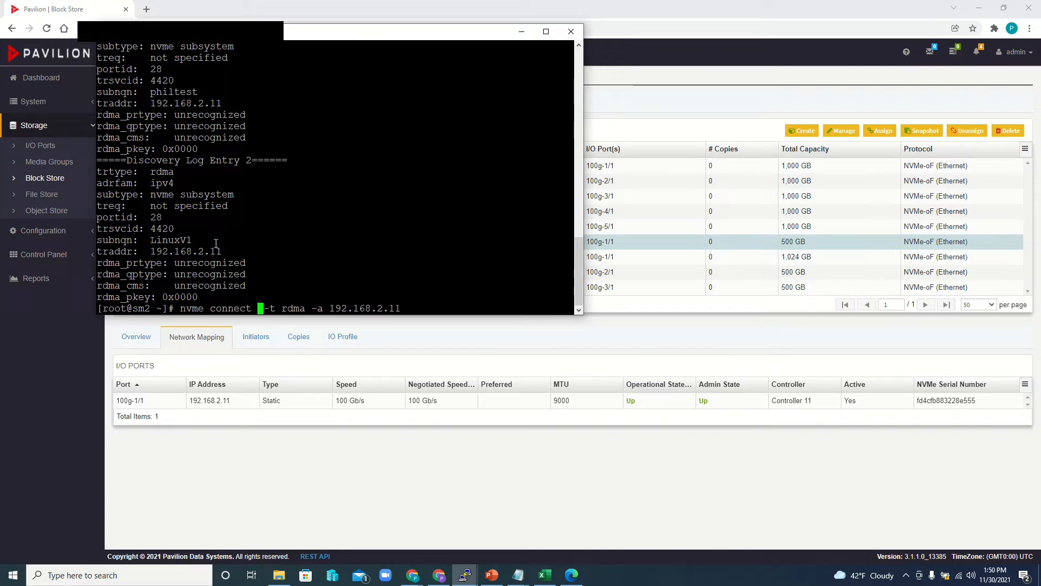
pyautogui.write('-n ')
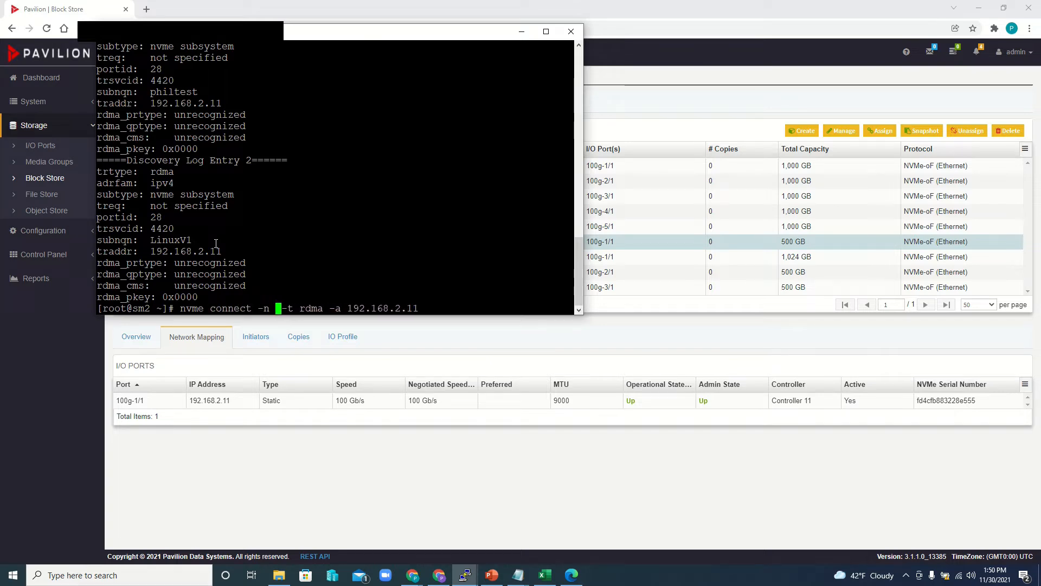
pyautogui.write('Linux')
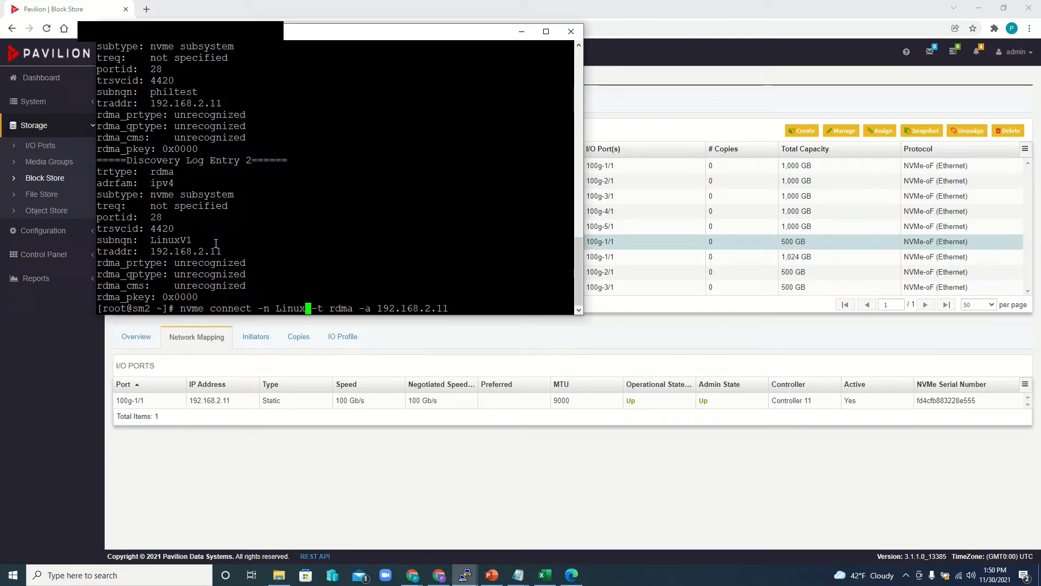
pyautogui.write('V1')
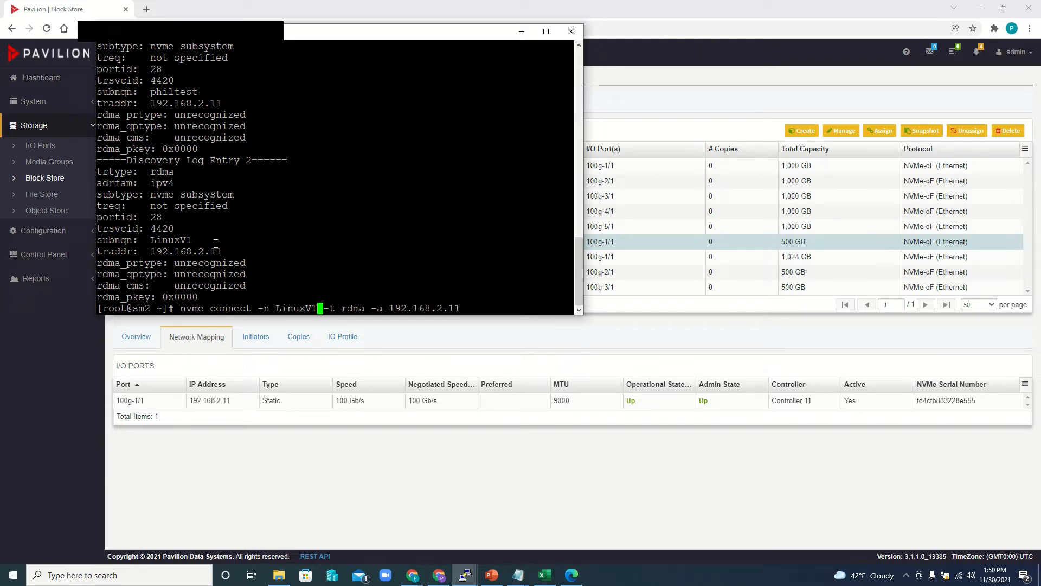
pyautogui.press('Return')
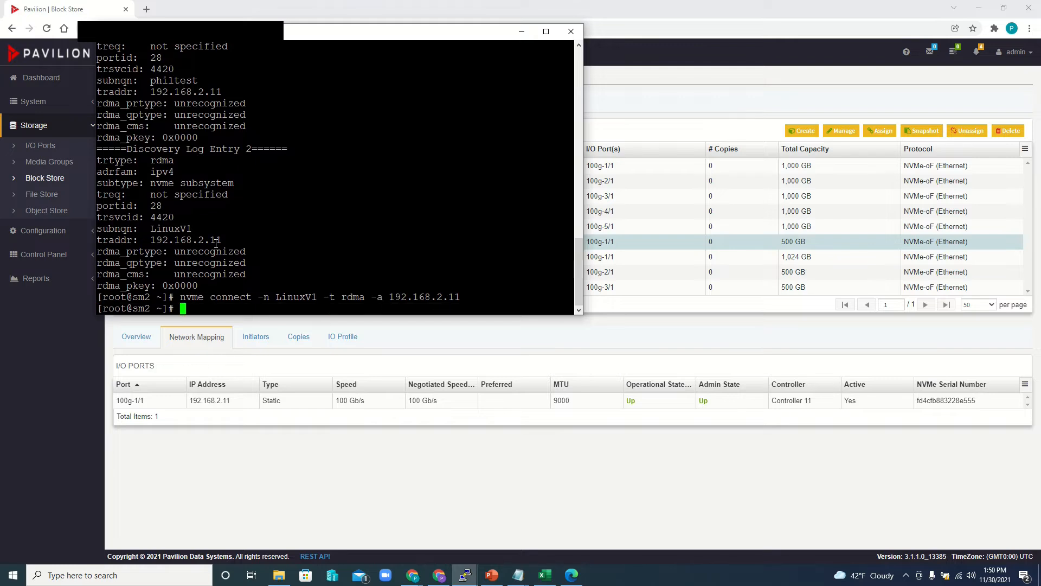
# - List the host's NVMe devices with ls /dev/nvm*
pyautogui.write('ls /dev/nvm*')
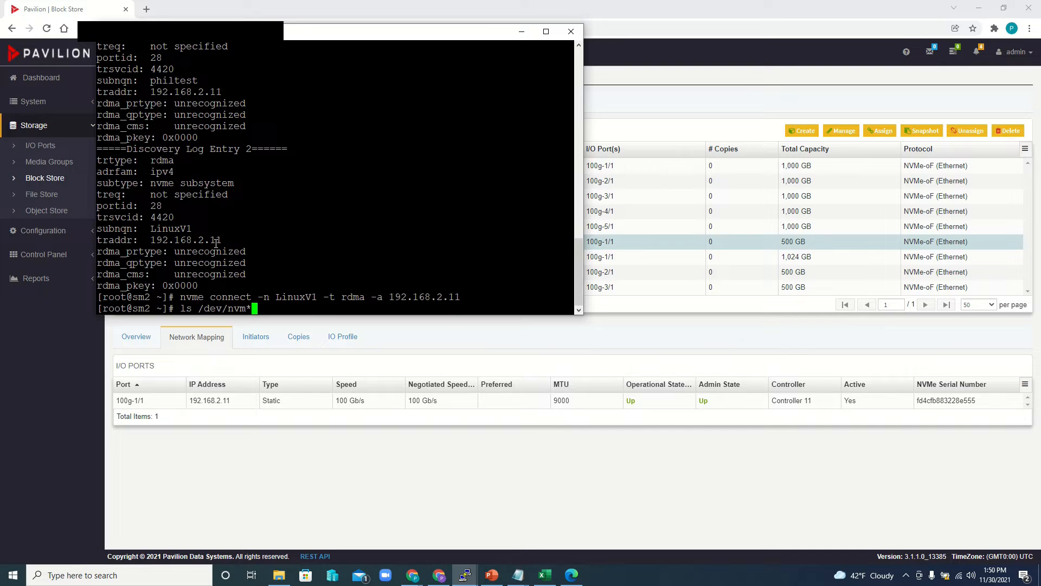
pyautogui.press('Return')
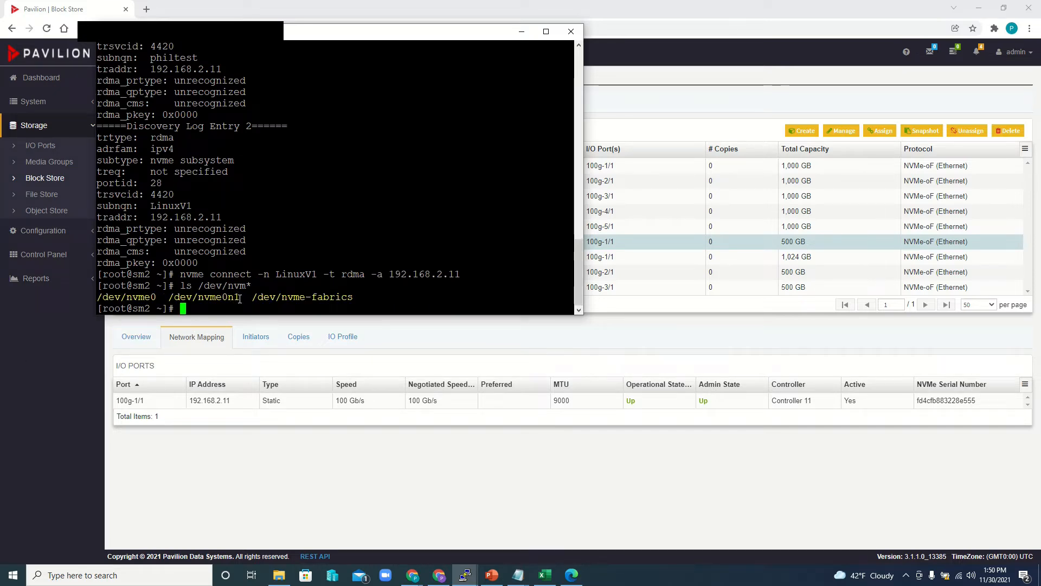
# - Format the /dev/nvme0n1 device with an ext4 file system using mkfs.ext4, correcting the misspelled command name
pyautogui.write('mkf')
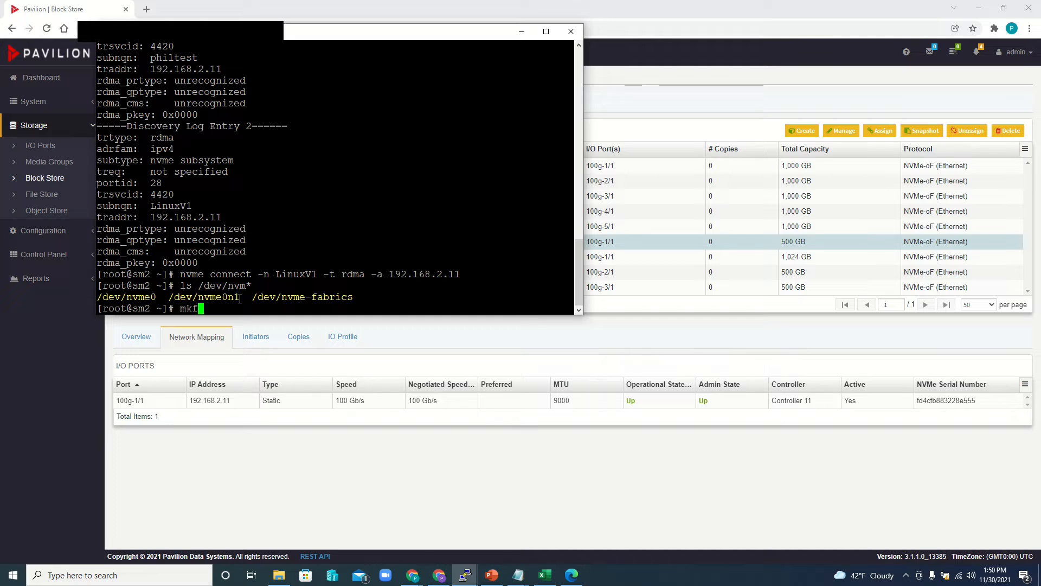
pyautogui.write('st.ext4')
pyautogui.doubleClick(203, 297)
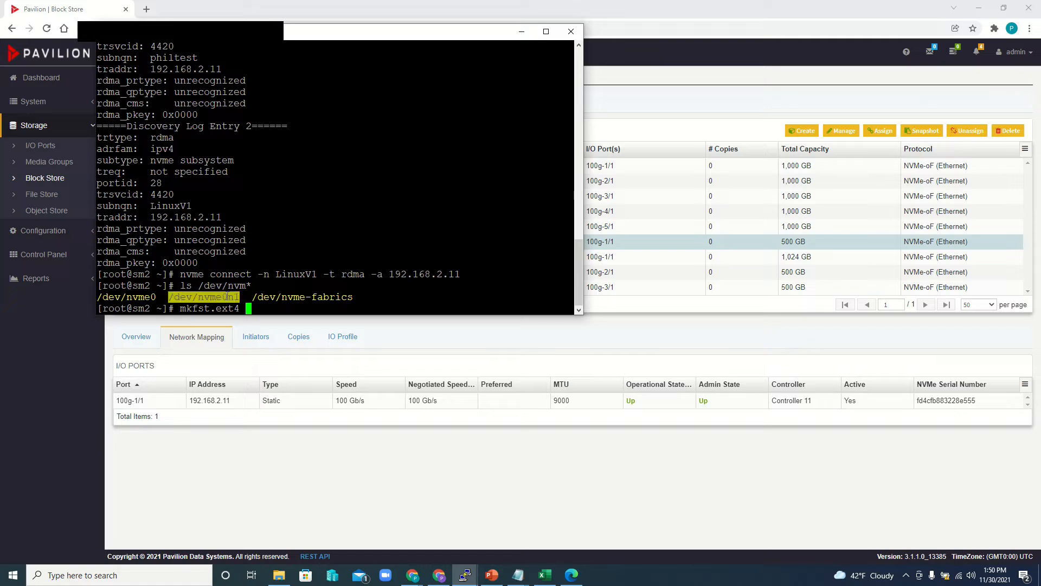
pyautogui.rightClick(380, 241)
pyautogui.press('Return')
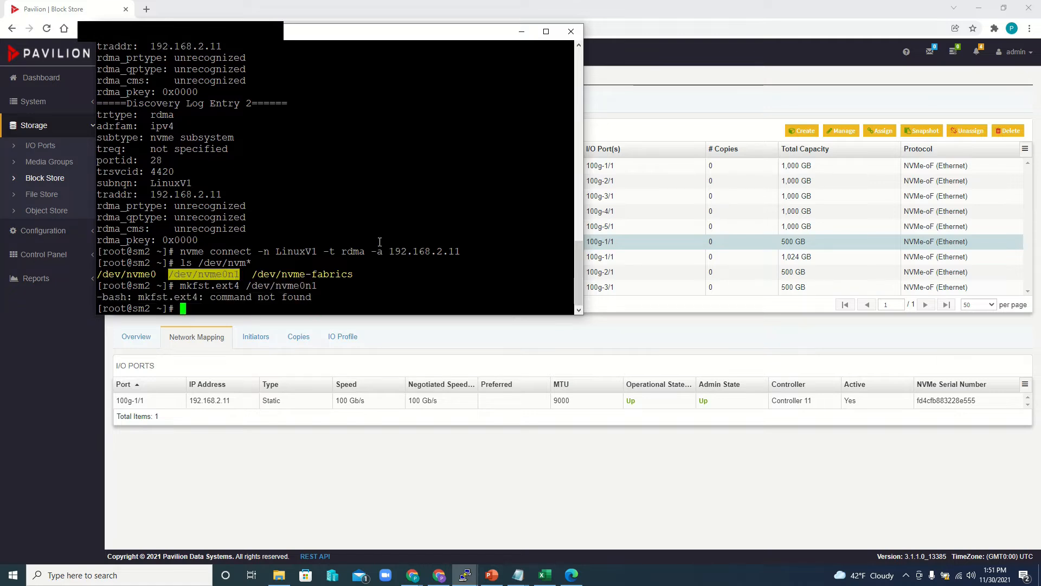
pyautogui.press('Up')
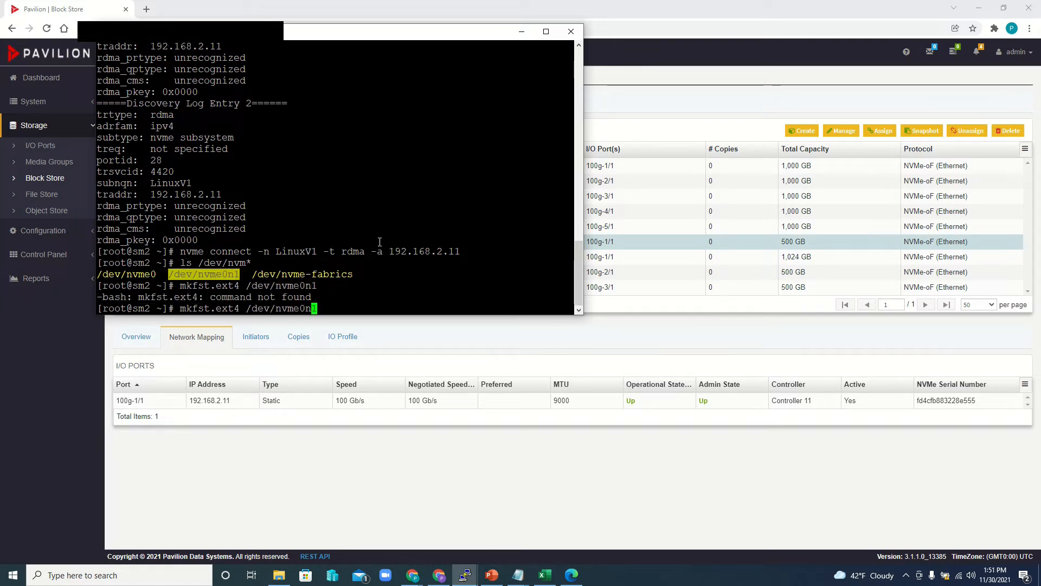
pyautogui.press('Left')
pyautogui.press('Left')
pyautogui.press('Left')
pyautogui.press('Left')
pyautogui.press('Left')
pyautogui.press('Left')
pyautogui.press('Left')
pyautogui.press('Left')
pyautogui.press('Left')
pyautogui.press('Left')
pyautogui.press('Left')
pyautogui.press('Left')
pyautogui.press('Left')
pyautogui.press('Left')
pyautogui.press('Left')
pyautogui.press('Left')
pyautogui.press('Left')
pyautogui.press('Left')
pyautogui.press('BackSpace')
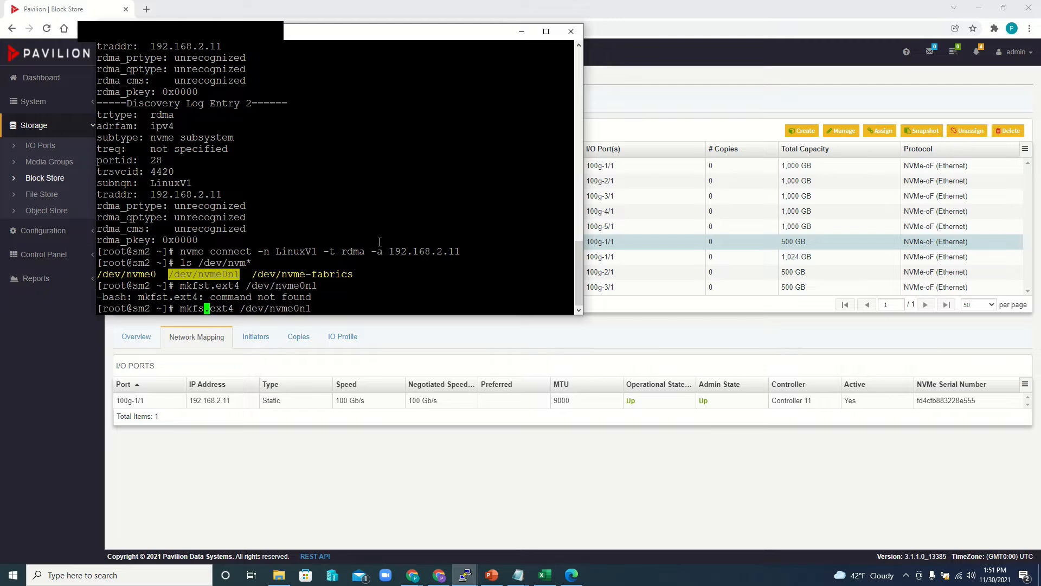
pyautogui.press('Return')
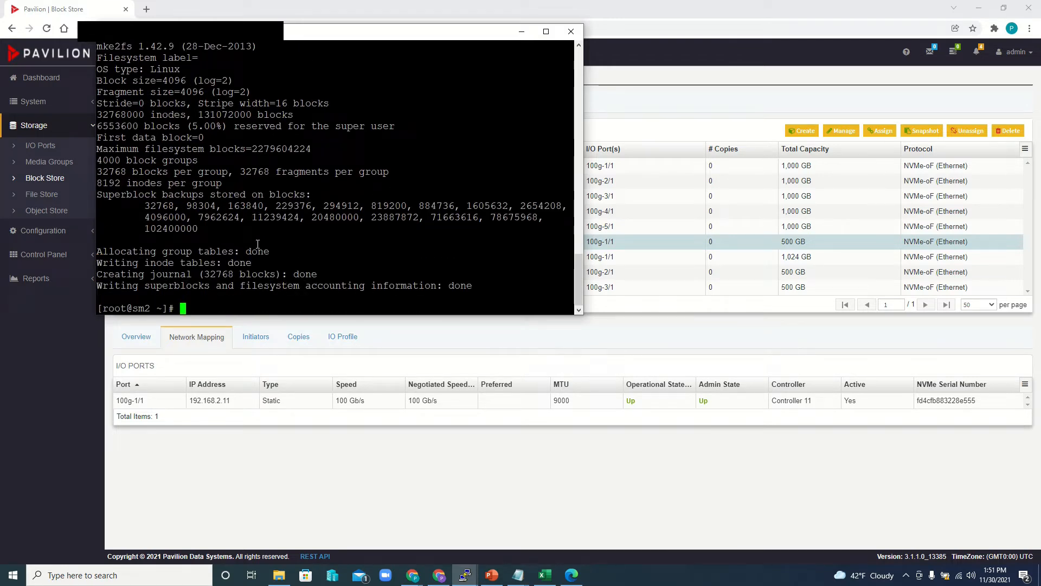
# - Create the mount point directory /mnt/nvme0n1
pyautogui.write('mkdir /mnt')
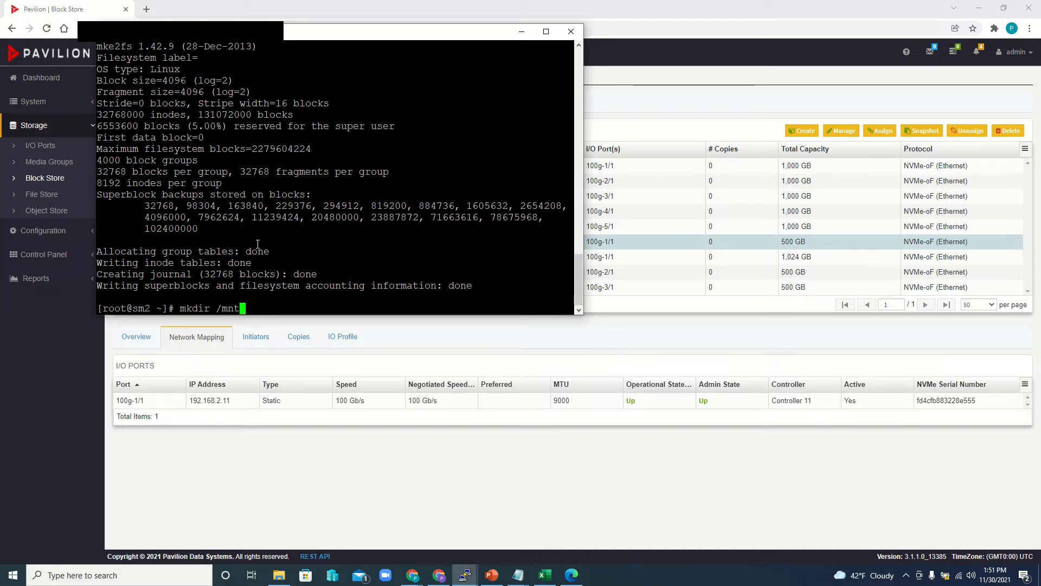
pyautogui.write('/nvme0n1')
pyautogui.press('Return')
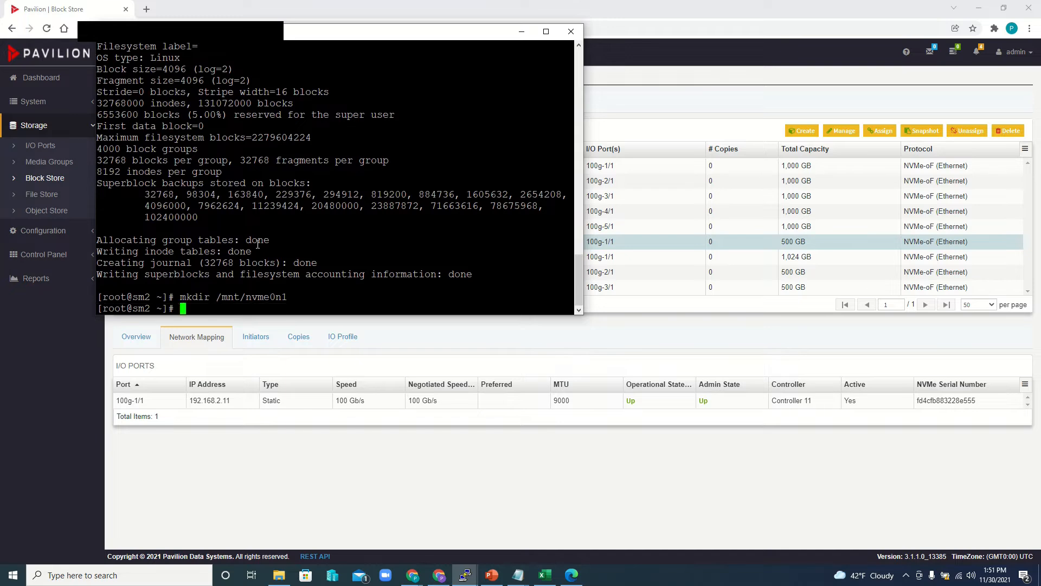
# - Mount the /dev/nvme0n1 device on the /mnt/nvme0n1 directory
pyautogui.write('mount')
pyautogui.scroll(8, 196, 239)
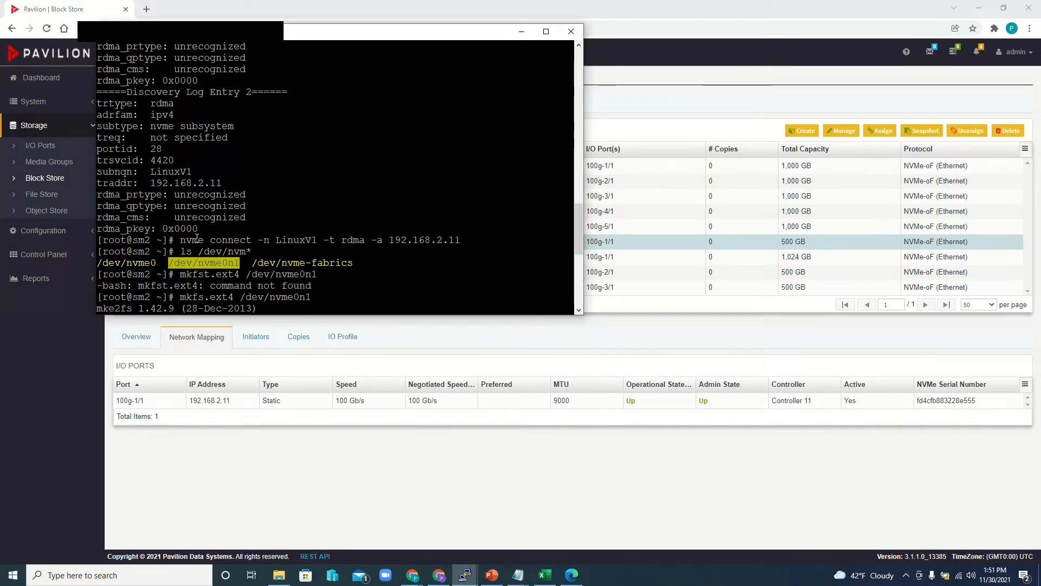
pyautogui.rightClick(217, 274)
pyautogui.write('/dev/nvme0n1')
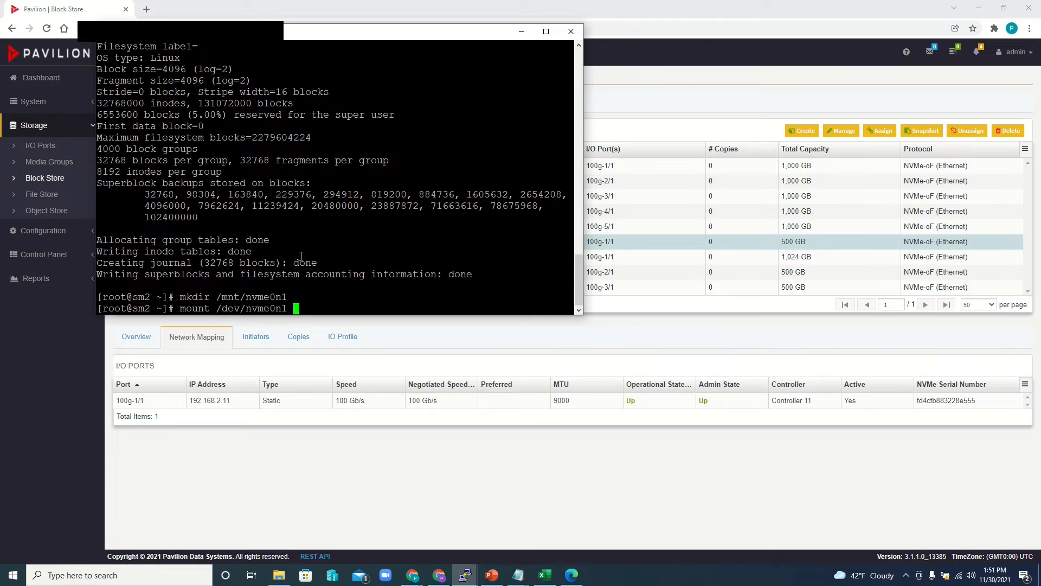
pyautogui.write('/mnt/')
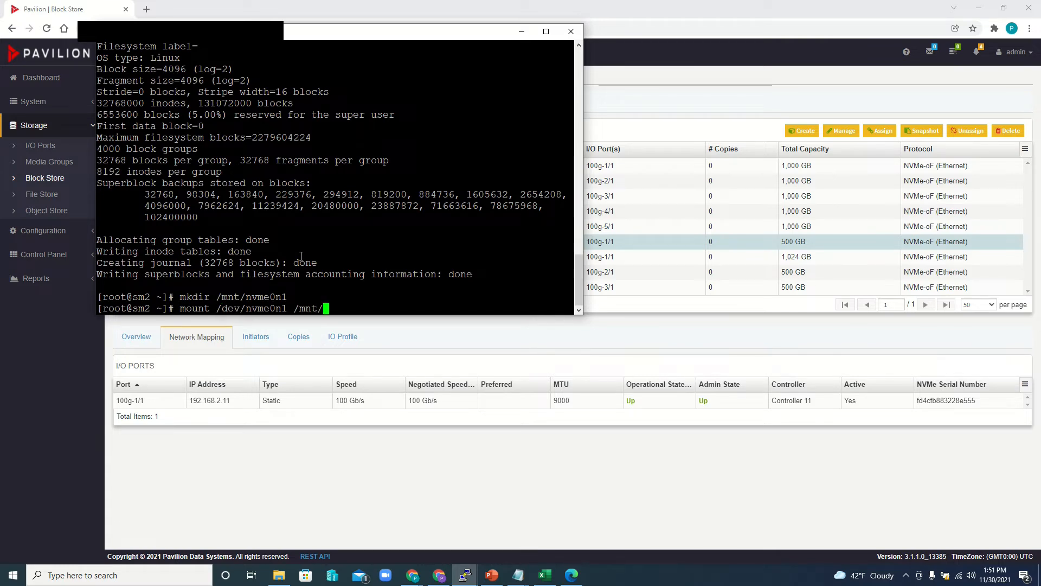
pyautogui.write('nvme')
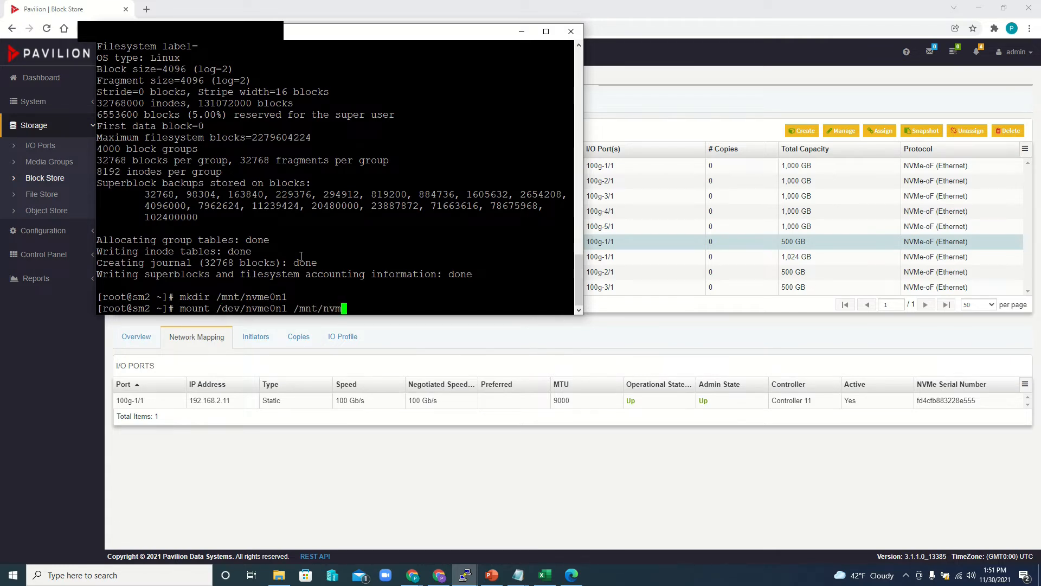
pyautogui.write('0n1')
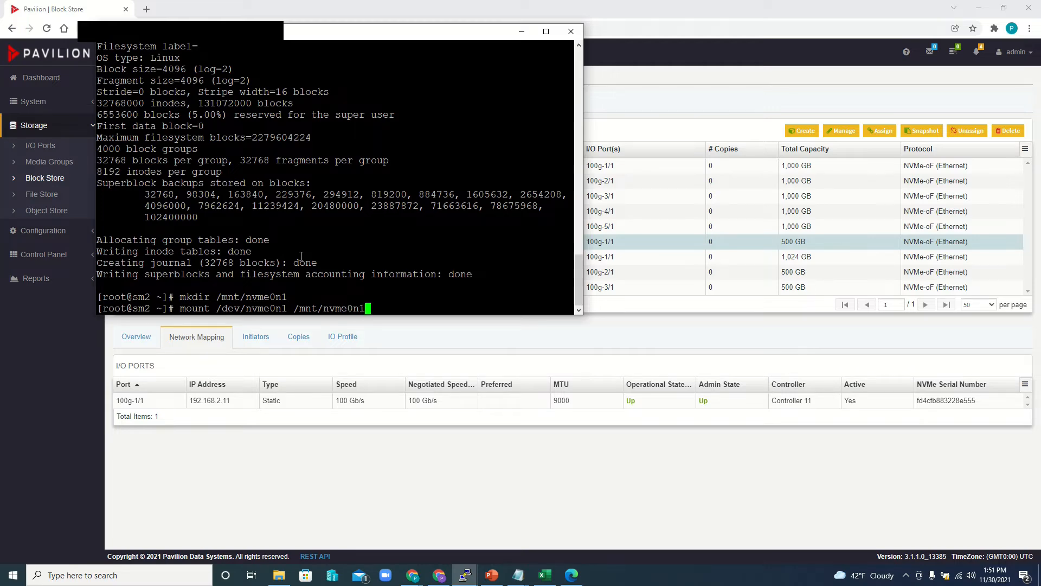
pyautogui.press('Return')
# - Check the mounted file systems with df -h and highlight the /dev/nvme0n1 entry
pyautogui.write('df -h')
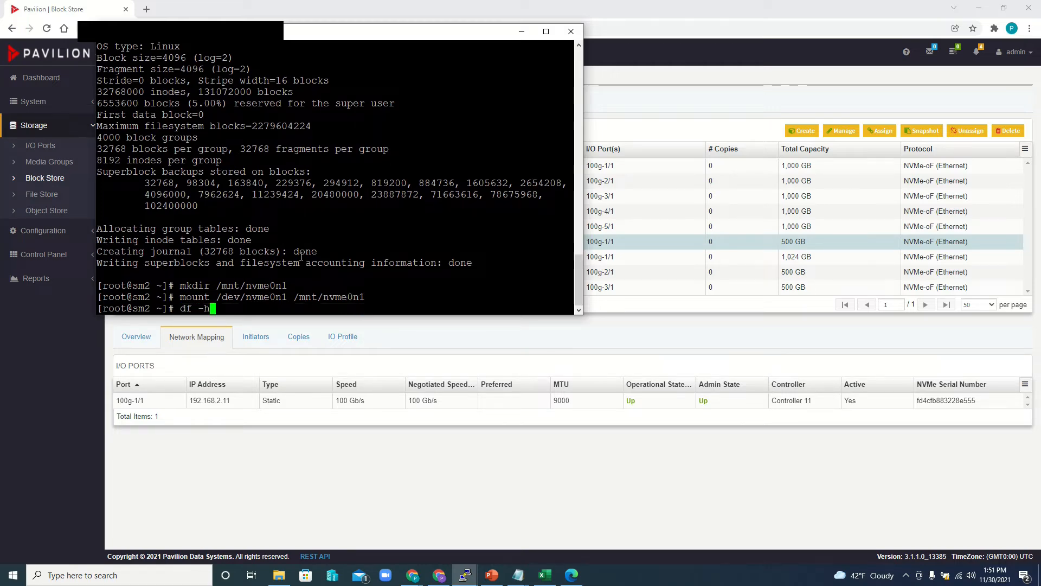
pyautogui.press('Return')
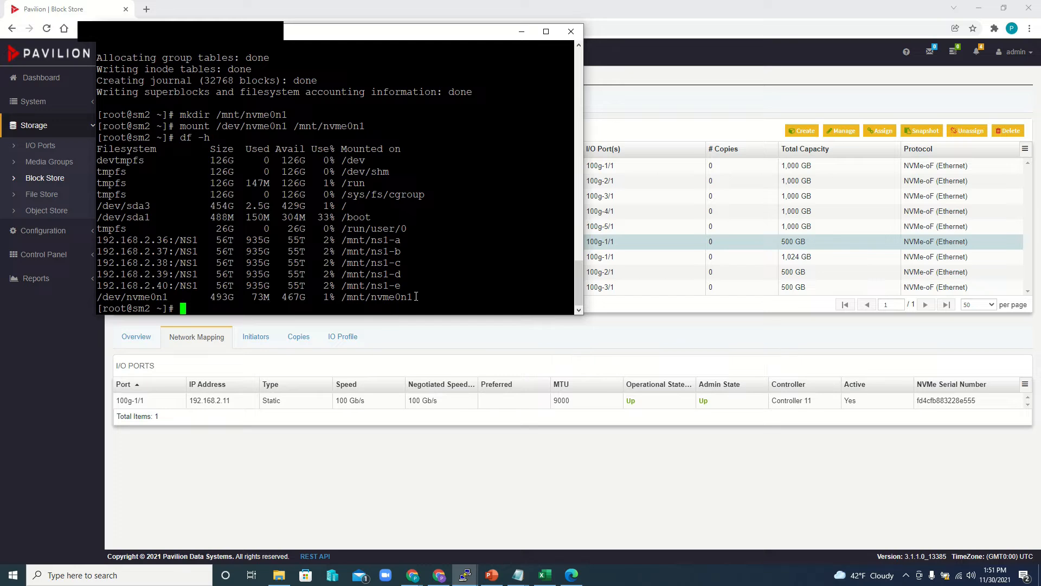
pyautogui.moveTo(416, 297); pyautogui.dragTo(104, 297)
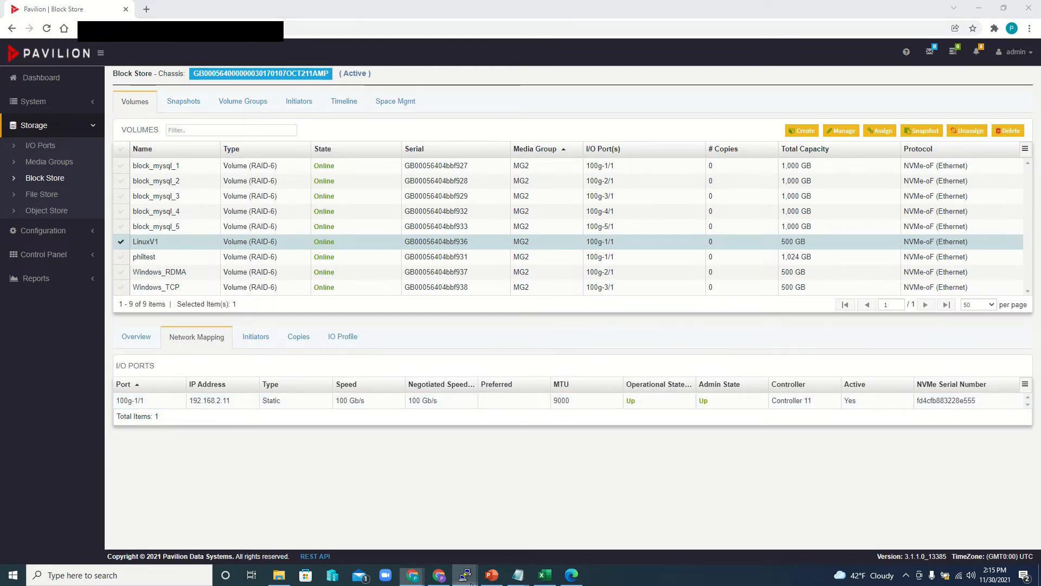
# - In the sm3 terminal session, run nvme discover over tcp with service port 4420 against address 192.168.2.11
pyautogui.moveTo(465, 575)
pyautogui.click(591, 521)
pyautogui.write('n')
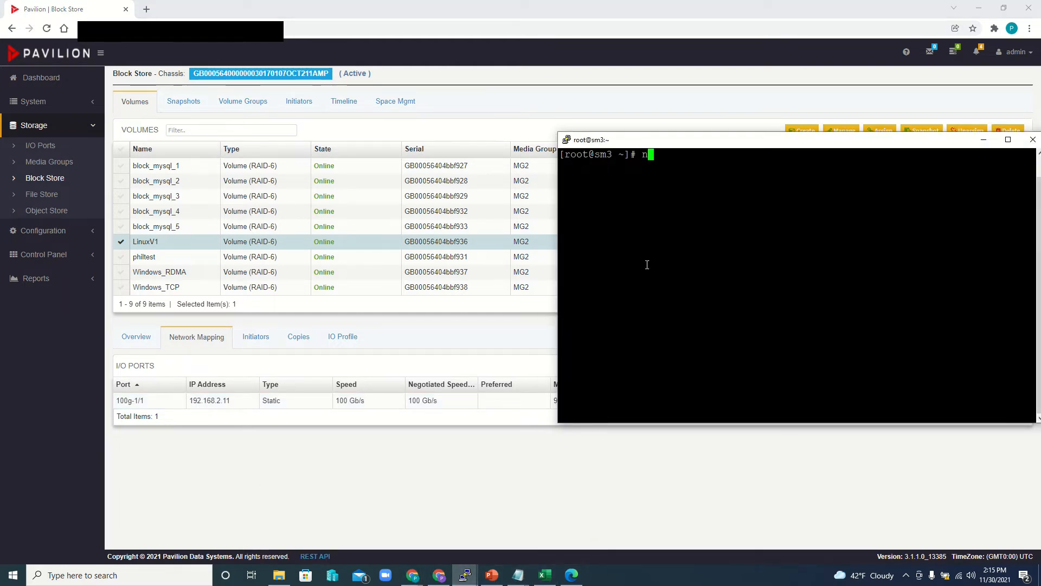
pyautogui.write('vme discover ')
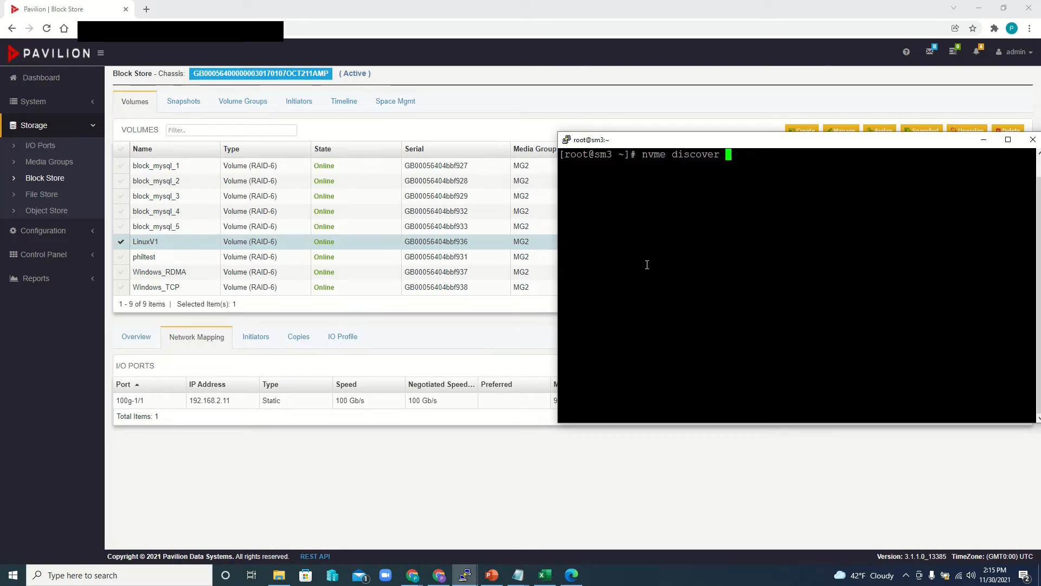
pyautogui.write('-t ')
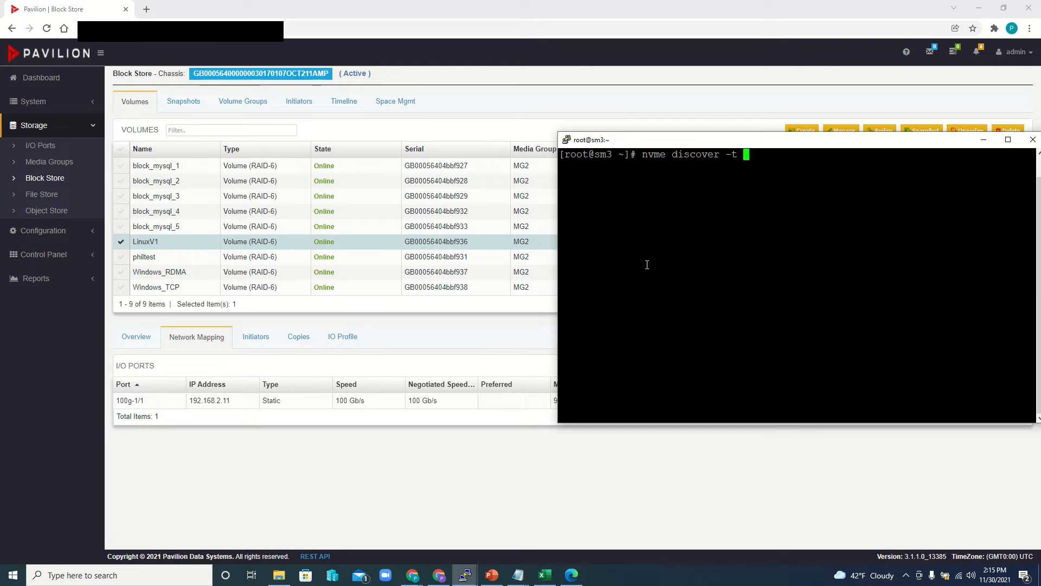
pyautogui.write('tcp -a 4')
pyautogui.press('BackSpace')
pyautogui.press('BackSpace')
pyautogui.press('BackSpace')
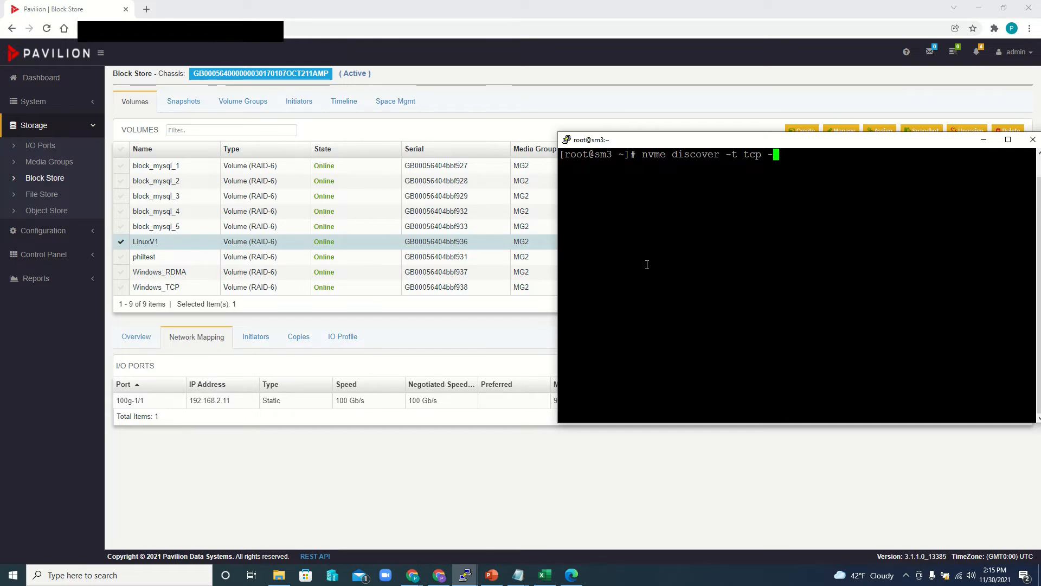
pyautogui.write('s 4420 -a ')
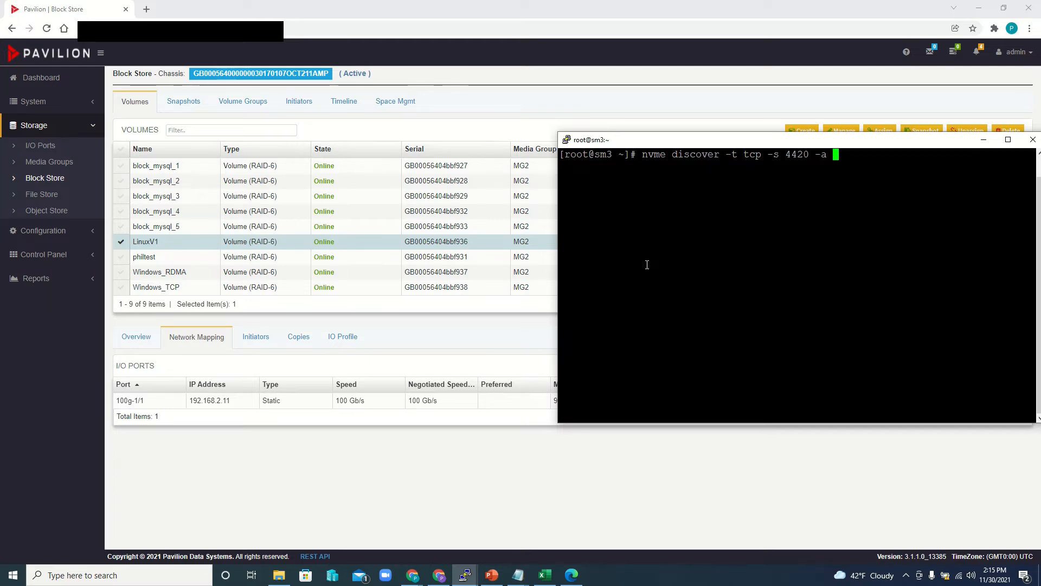
pyautogui.write('192.168.2.11')
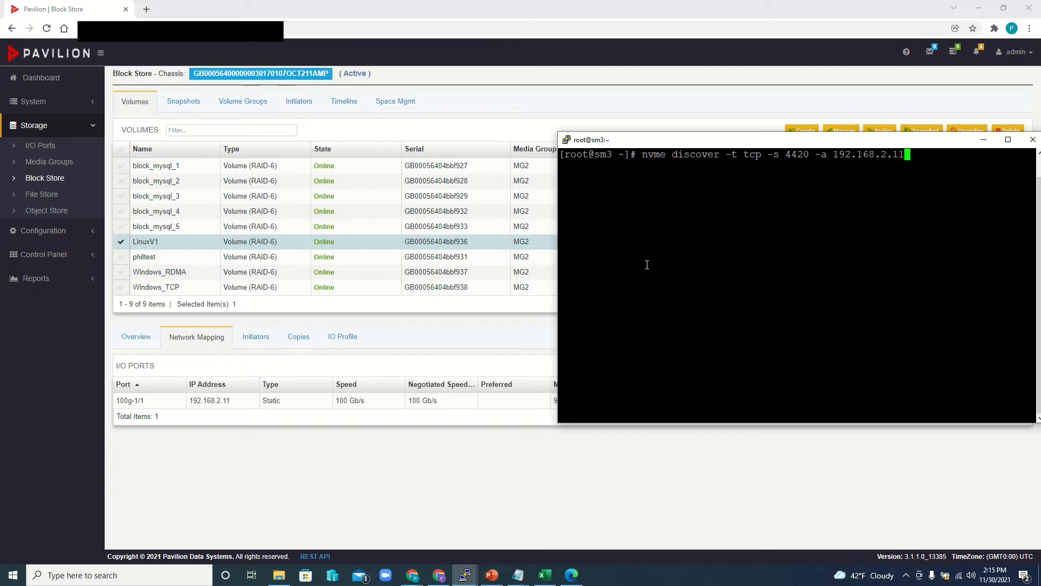
pyautogui.press('Return')
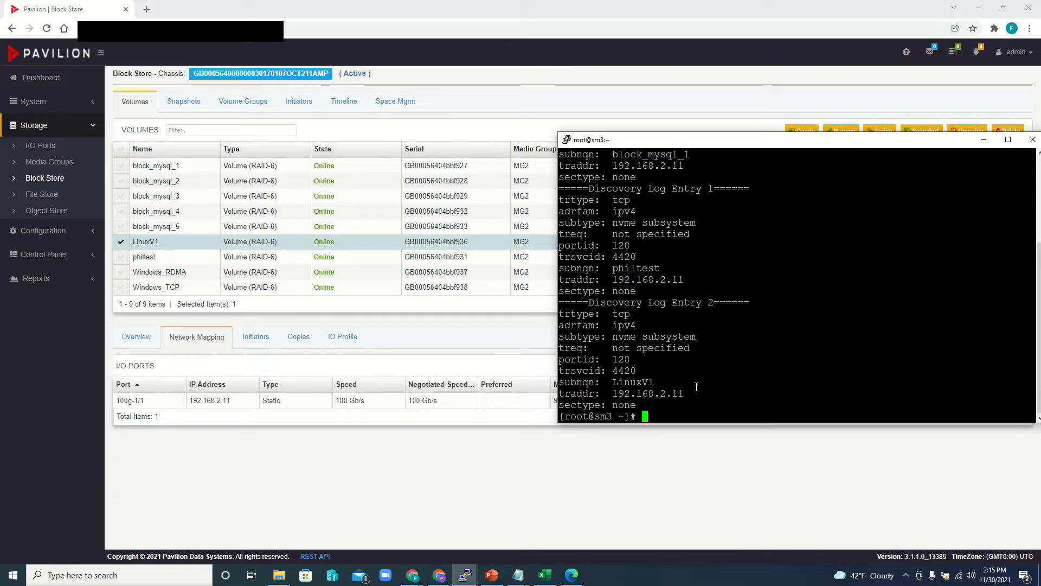
# - Connect sm3 to the LinuxV1 subsystem with nvme connect, reusing the discovery arguments for tcp, port 4420 and address 192.168.2.11
pyautogui.press('Up')
pyautogui.press('Left')
pyautogui.press('Left')
pyautogui.press('Left')
pyautogui.press('Left')
pyautogui.press('Left')
pyautogui.press('Left')
pyautogui.press('Left')
pyautogui.press('Left')
pyautogui.press('Left')
pyautogui.press('Left')
pyautogui.press('Left')
pyautogui.press('Left')
pyautogui.press('Left')
pyautogui.press('Left')
pyautogui.press('Left')
pyautogui.press('Left')
pyautogui.press('Left')
pyautogui.press('Left')
pyautogui.press('Left')
pyautogui.press('Left')
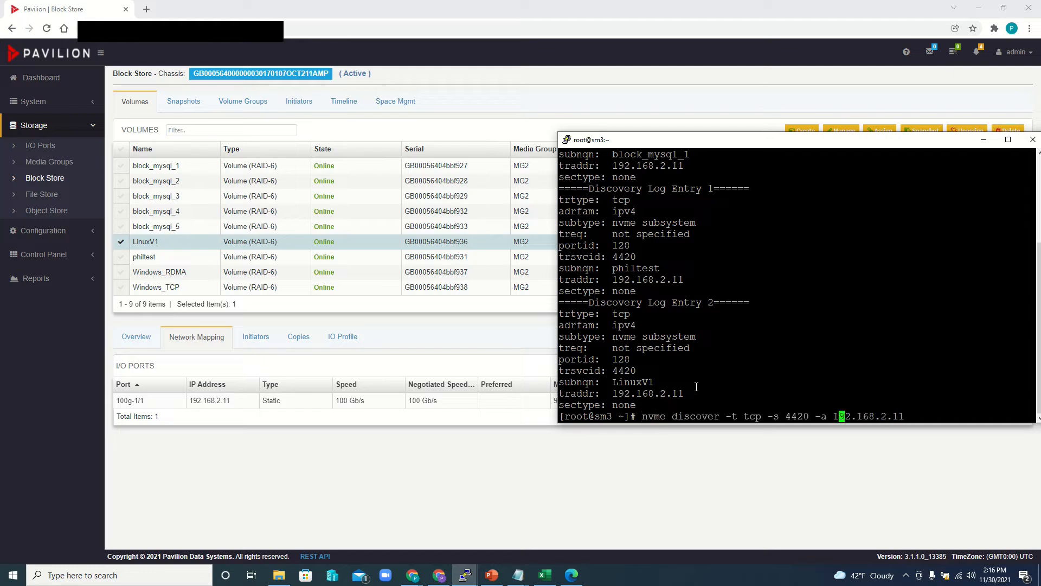
pyautogui.press('Left')
pyautogui.press('Left')
pyautogui.press('Left')
pyautogui.press('Left')
pyautogui.press('Left')
pyautogui.press('Left')
pyautogui.press('BackSpace')
pyautogui.press('BackSpace')
pyautogui.press('BackSpace')
pyautogui.press('BackSpace')
pyautogui.press('BackSpace')
pyautogui.press('BackSpace')
pyautogui.press('BackSpace')
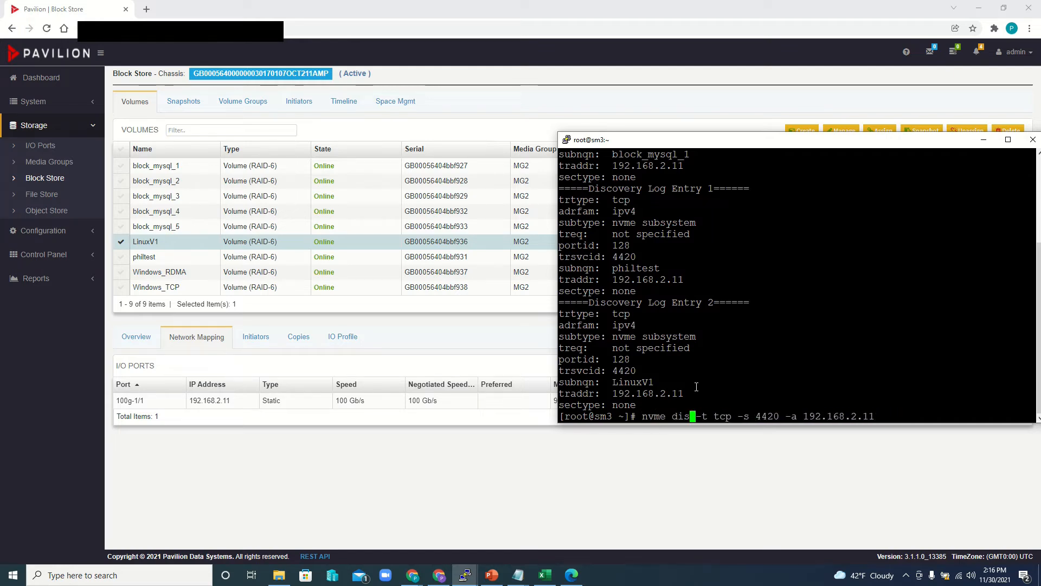
pyautogui.press('BackSpace')
pyautogui.write('connect')
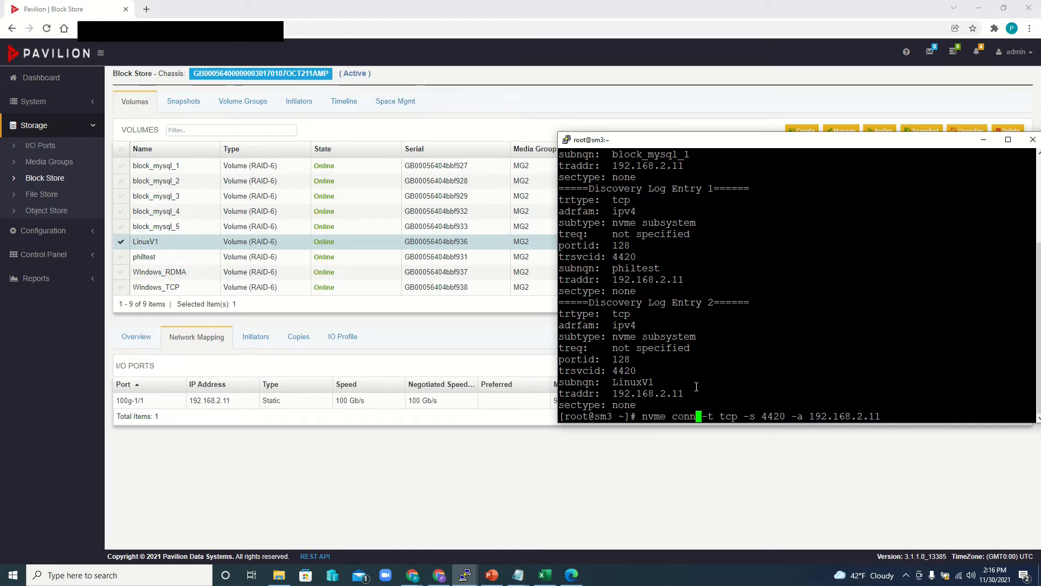
pyautogui.write(' -n ')
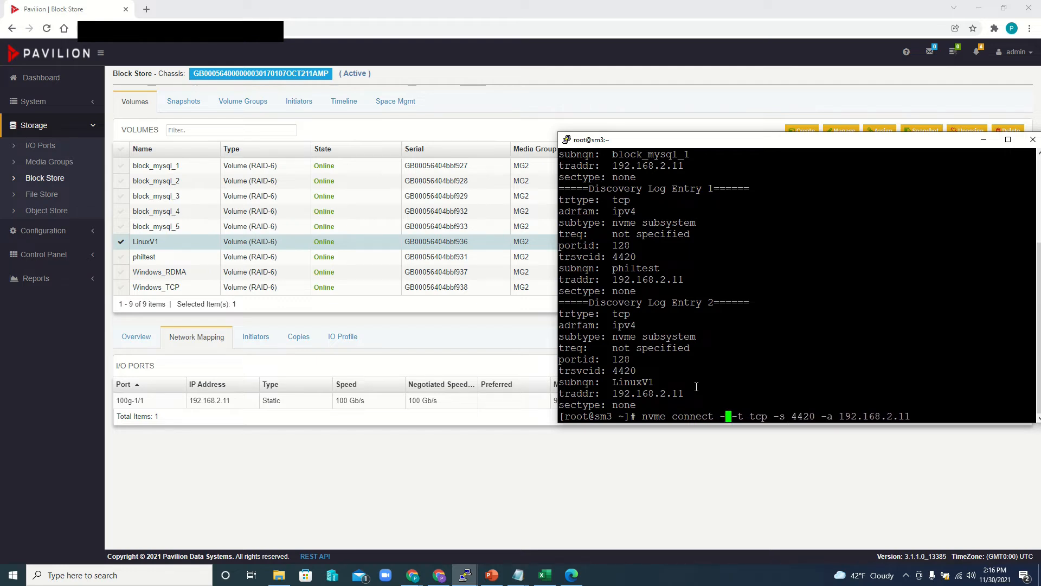
pyautogui.write('LinuxV1')
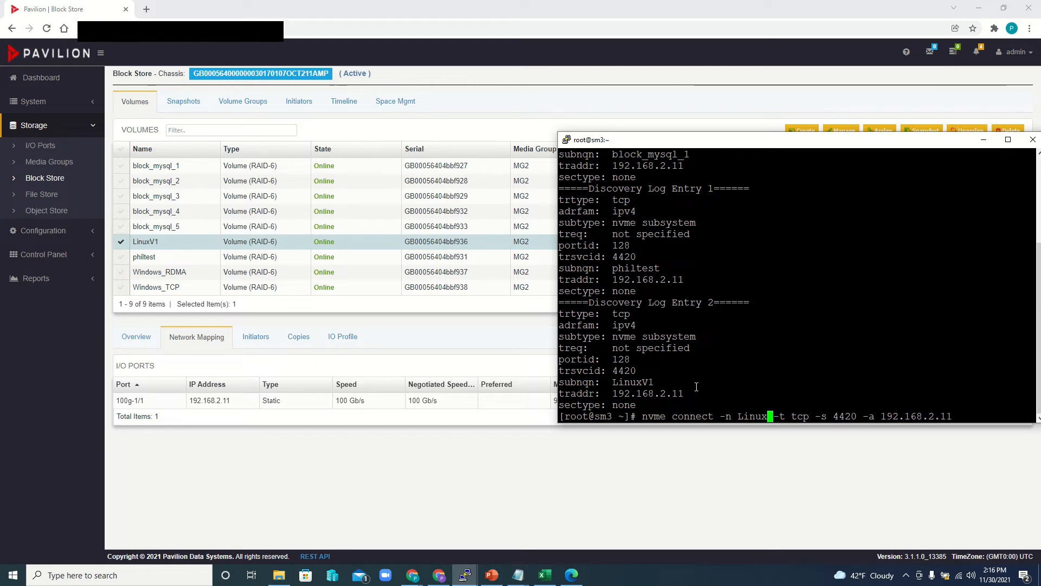
pyautogui.press('Return')
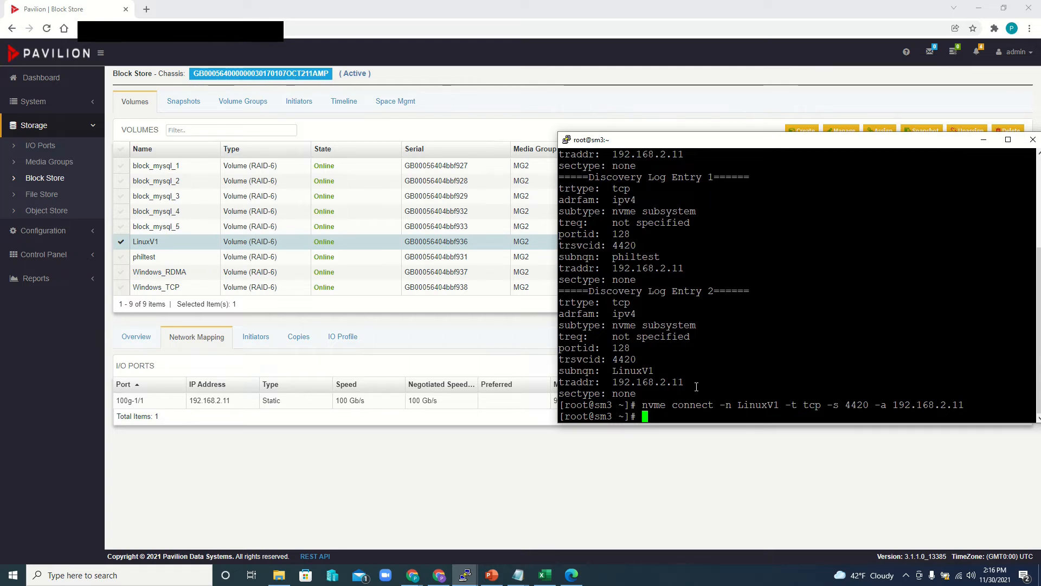
# - List the NVMe devices on sm3 with ls /dev/nvm*
pyautogui.write('ls /dev/nvm')
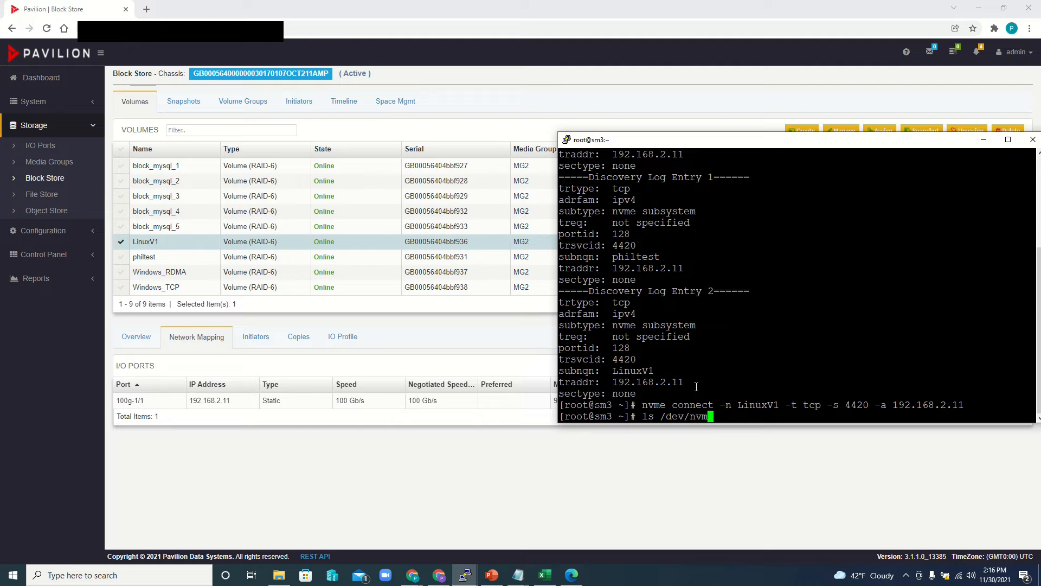
pyautogui.write('*')
pyautogui.press('Return')
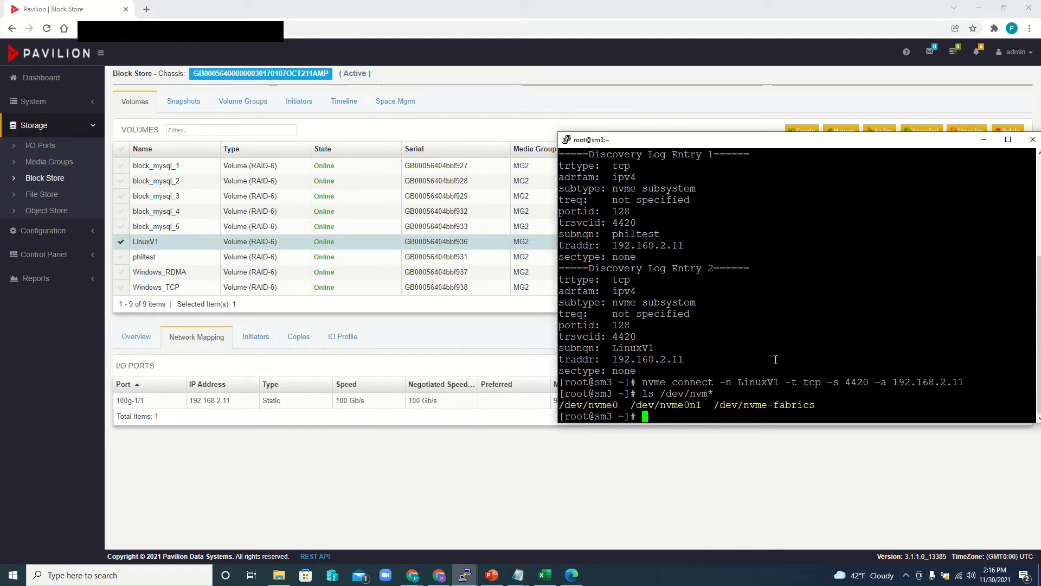
# - Format the /dev/nvme0n1 device on sm3 with mkfs.ext4, agreeing to overwrite the existing file system
pyautogui.doubleClick(681, 406)
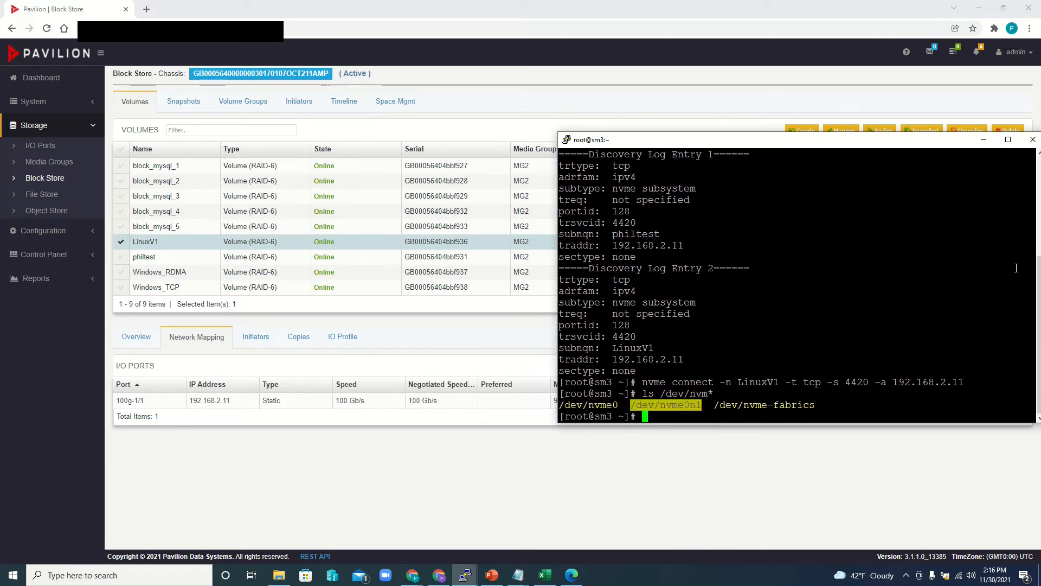
pyautogui.write('mkf')
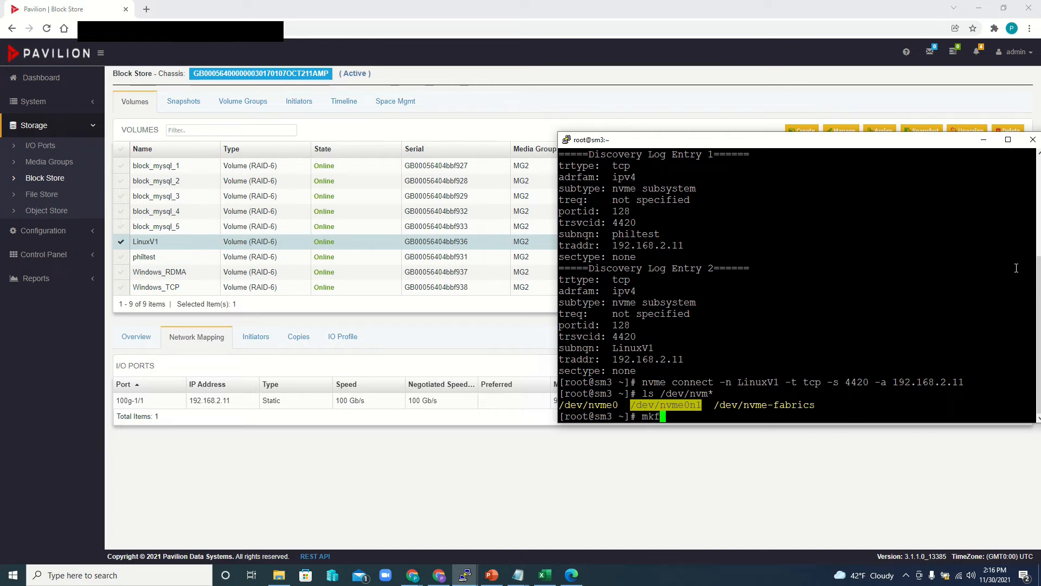
pyautogui.write('s.ext4')
pyautogui.rightClick(759, 309)
pyautogui.press('Return')
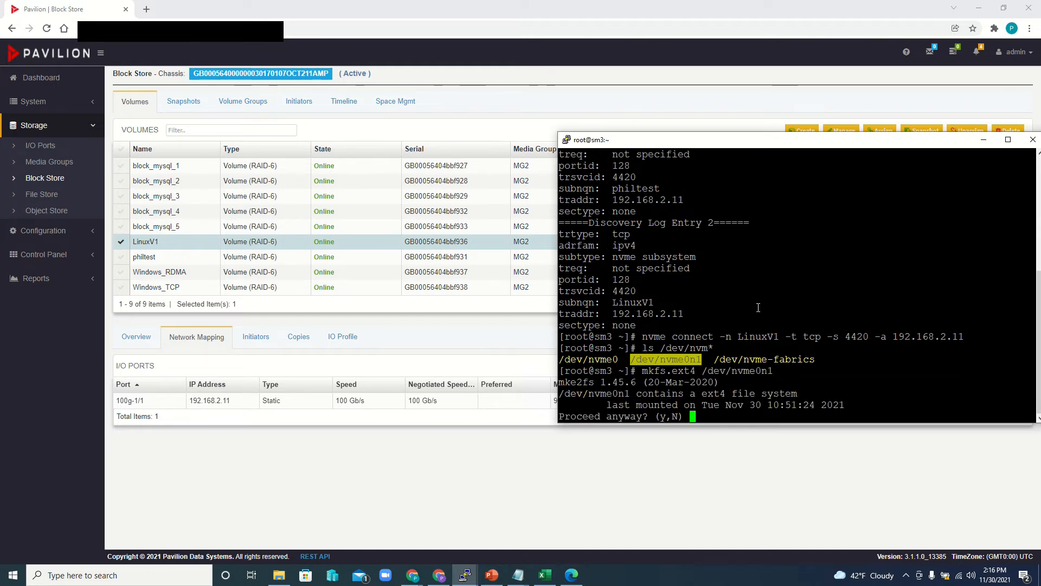
pyautogui.write('y')
pyautogui.press('Return')
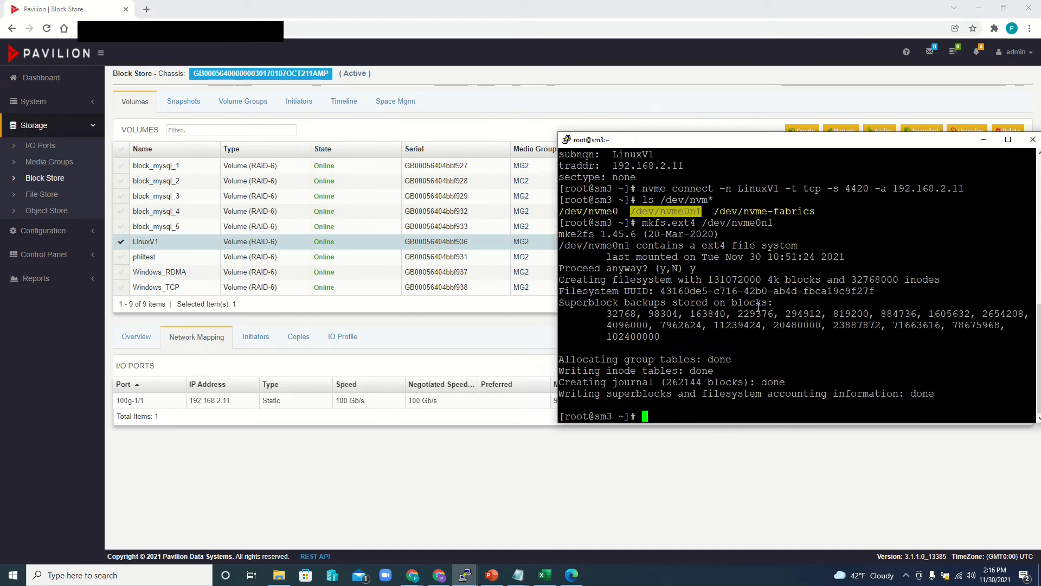
# - Create the mount point directory /mnt/nvme0n1 on sm3
pyautogui.write('mount')
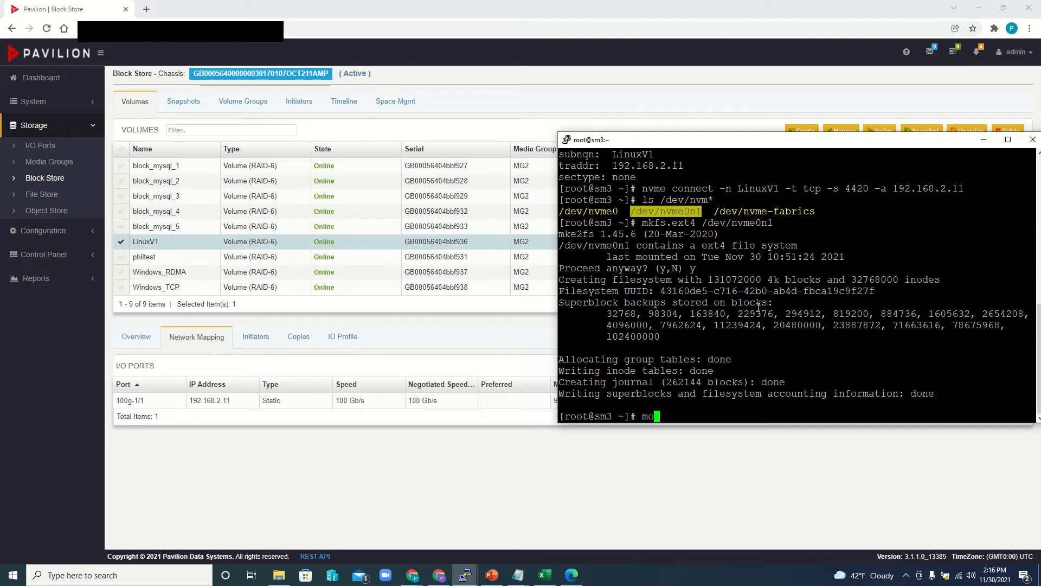
pyautogui.press('BackSpace')
pyautogui.press('BackSpace')
pyautogui.press('BackSpace')
pyautogui.press('BackSpace')
pyautogui.press('BackSpace')
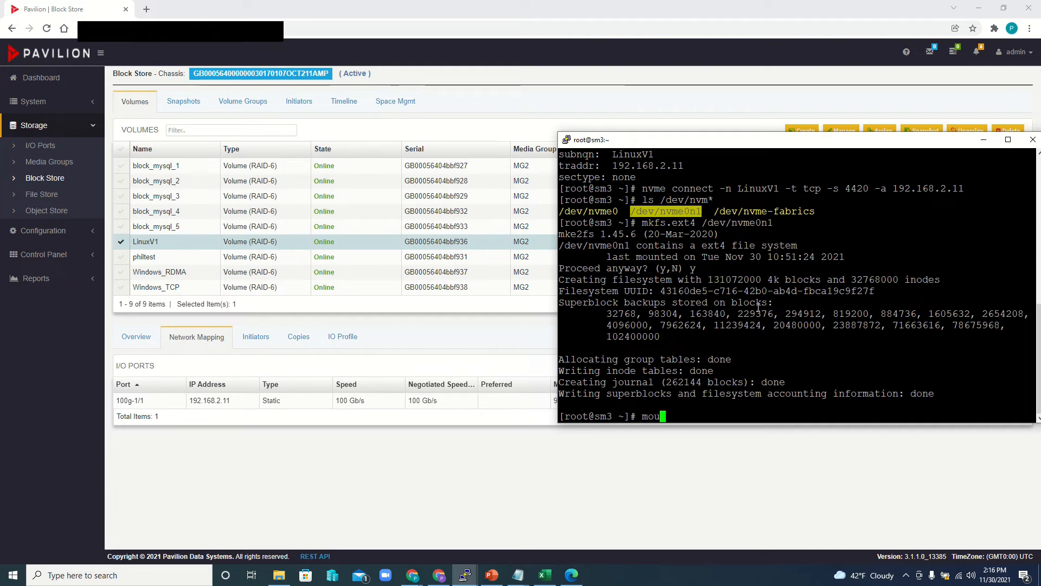
pyautogui.write('kdir /mnt/')
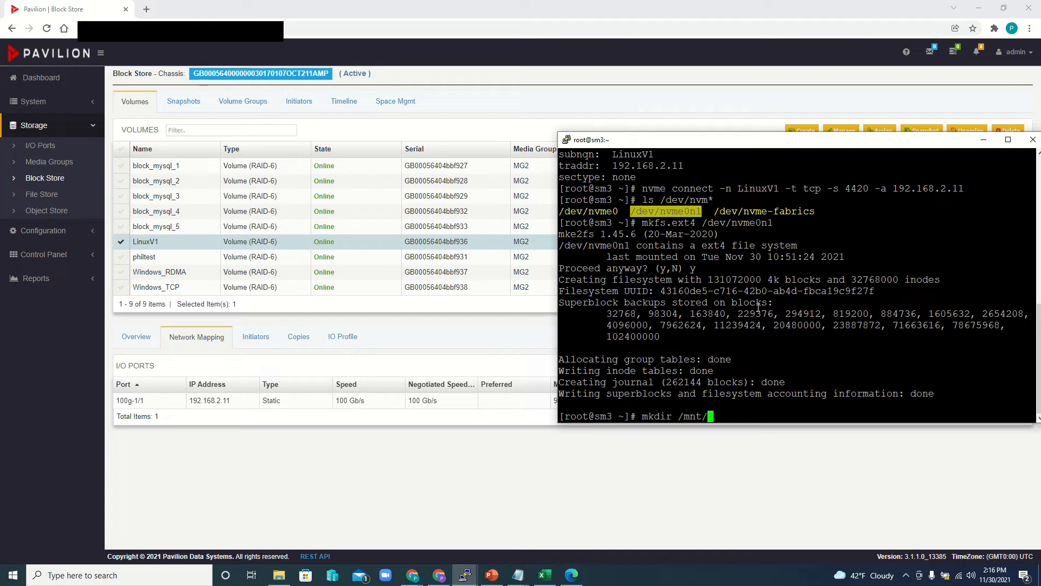
pyautogui.write('nvme0n1')
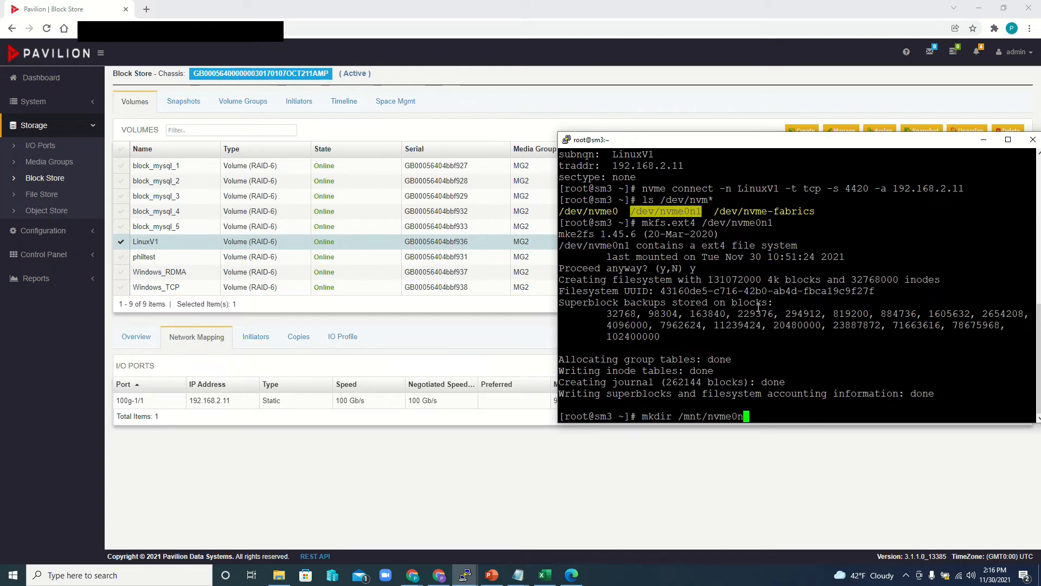
pyautogui.press('Return')
# - Mount /dev/nvme0n1 on the /mnt/nvme0n1 directory on sm3
pyautogui.write('mount ')
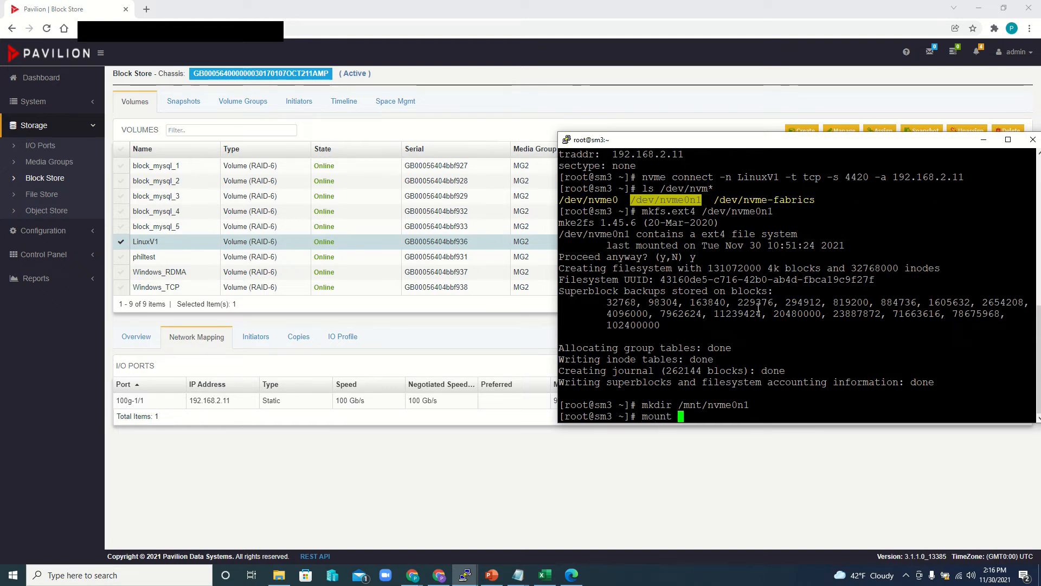
pyautogui.write('/dev/nvme0n')
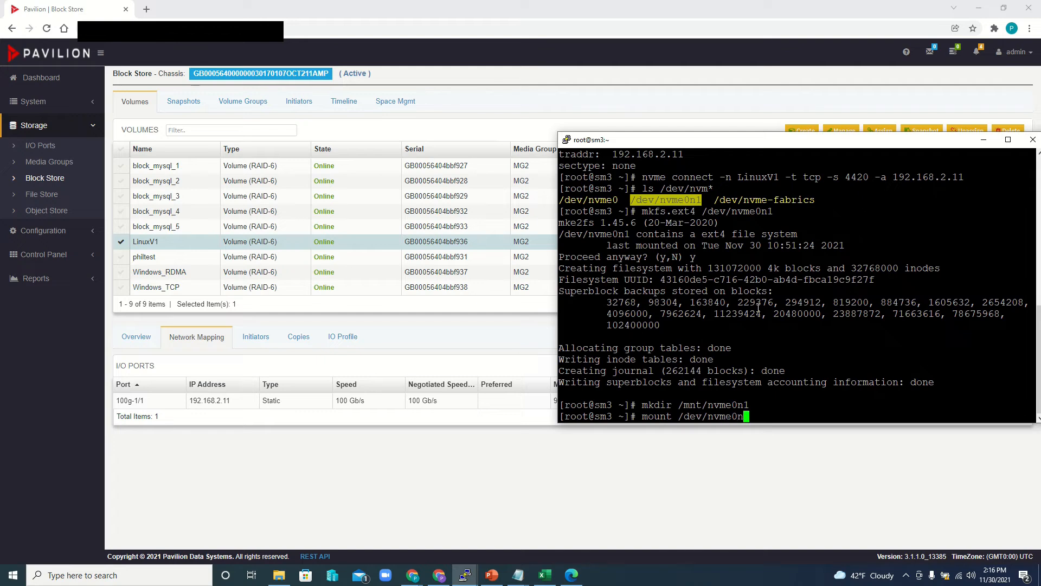
pyautogui.write('1 /mnt/')
pyautogui.write('nvme0n1')
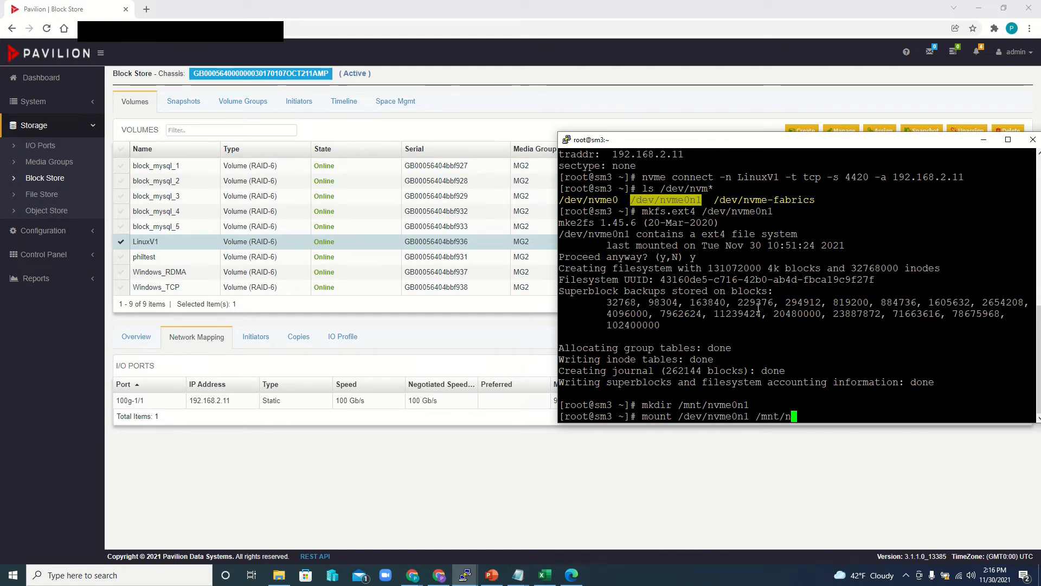
pyautogui.press('Return')
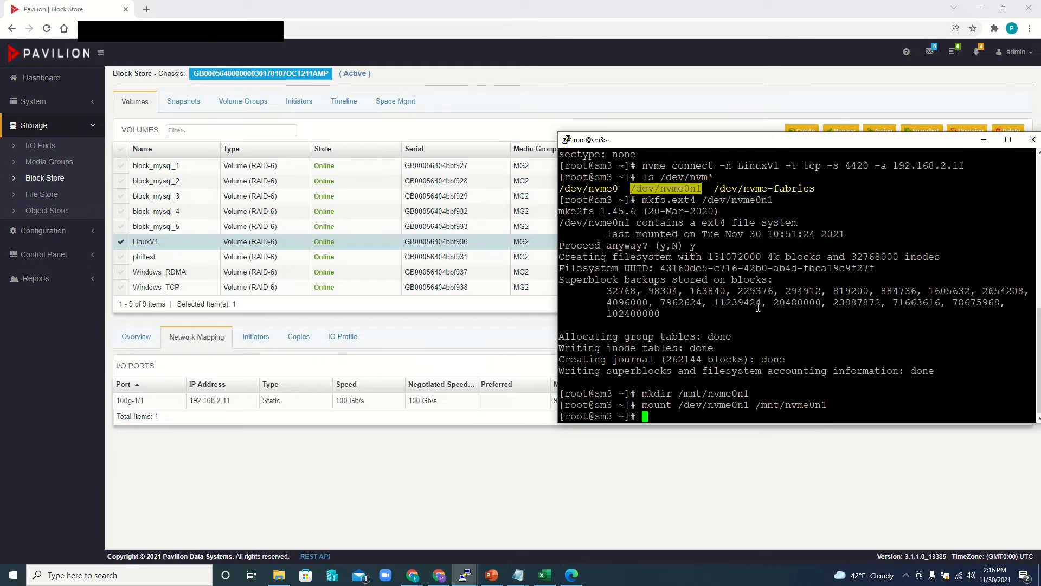
# - Check the mounted file systems on sm3 with df -h and highlight the /dev/nvme0n1 entry
pyautogui.write('df -h')
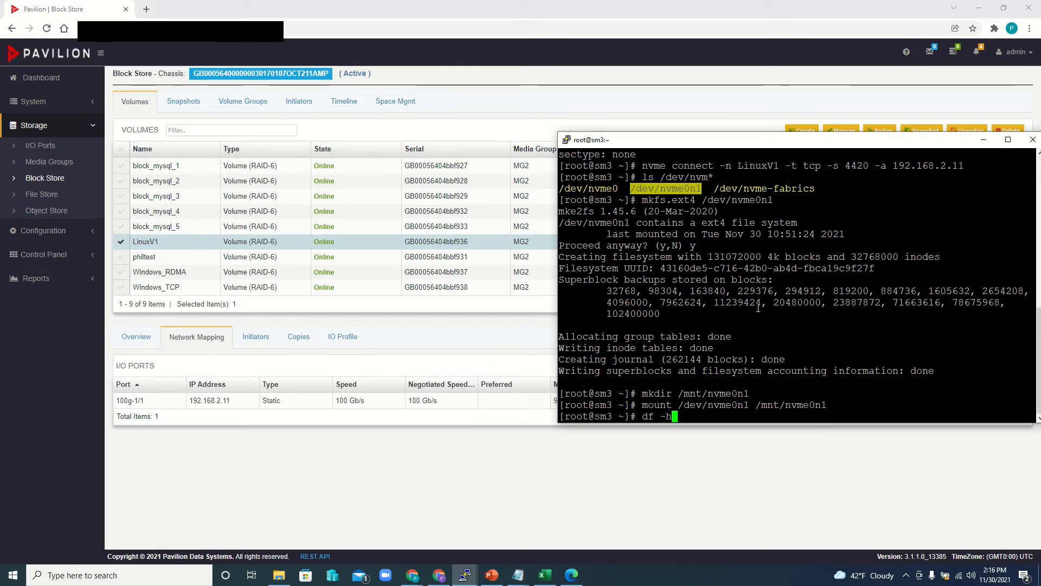
pyautogui.press('Return')
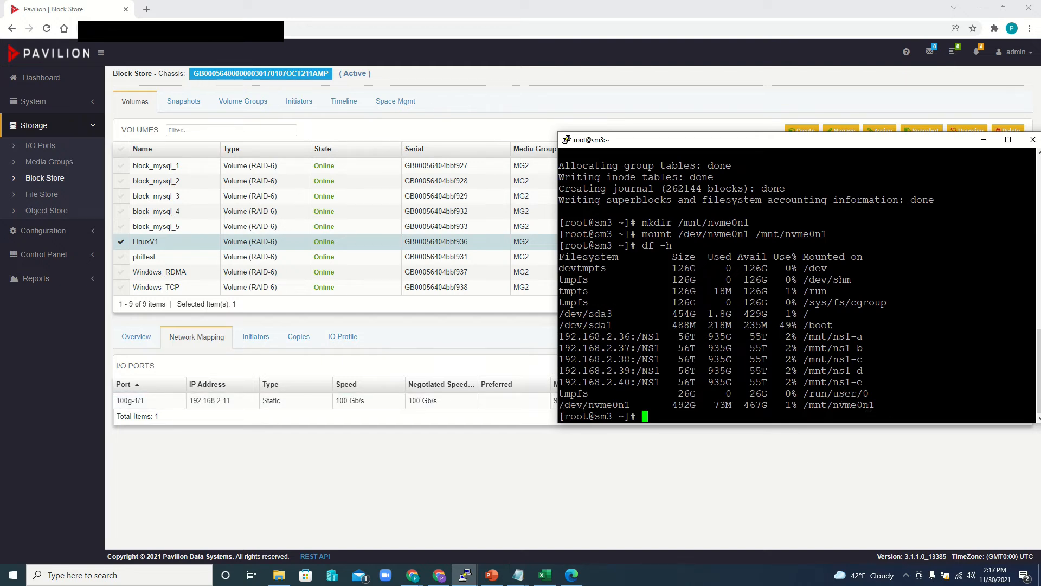
pyautogui.moveTo(879, 405); pyautogui.dragTo(560, 405)
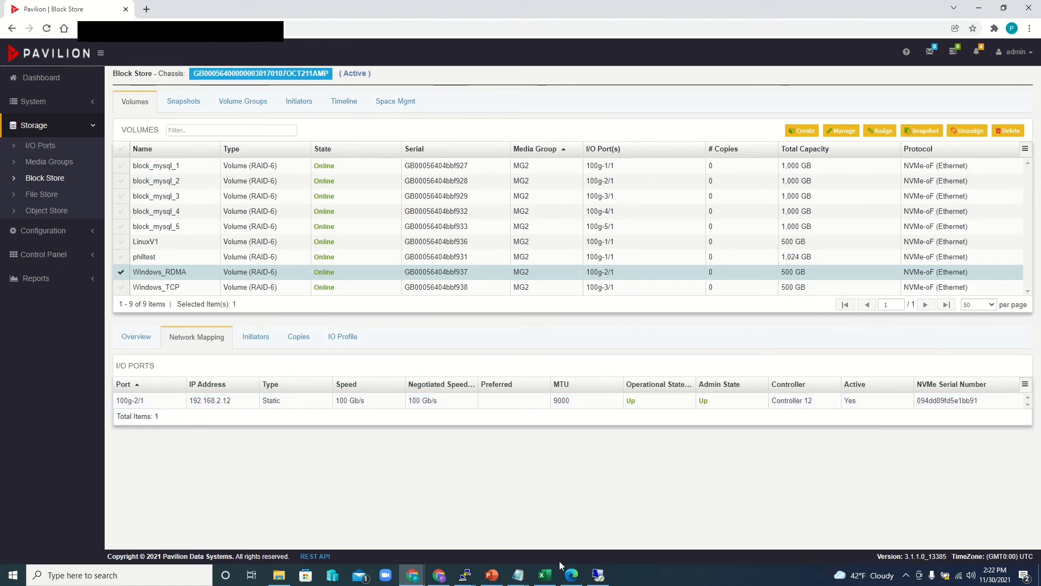
# - Switch to the Windows server's remote desktop, run StarNVMeoF_Ctrl.exe discovery for 192.168.2.12:4420 from 192.168.2.111, and highlight the Windows_RDMA subsystem name
pyautogui.click(599, 576)
pyautogui.click(681, 18)
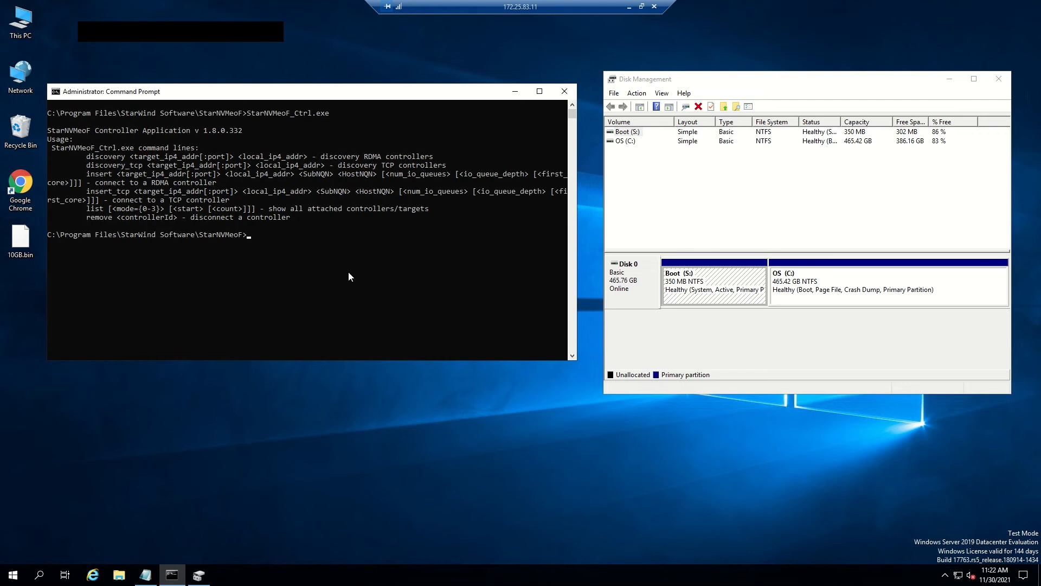
pyautogui.press('Up')
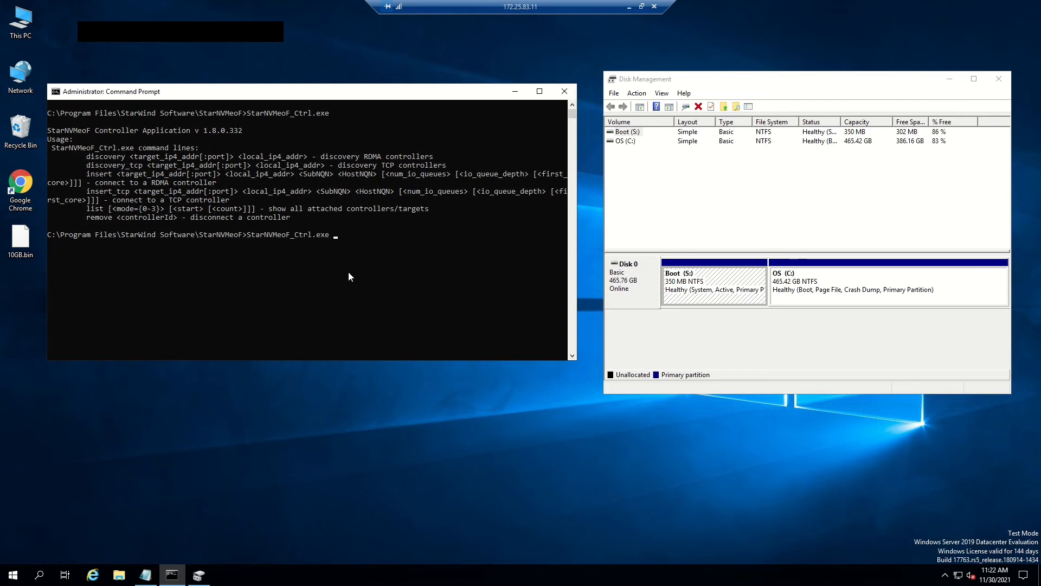
pyautogui.write('discovery 192.168.2.12')
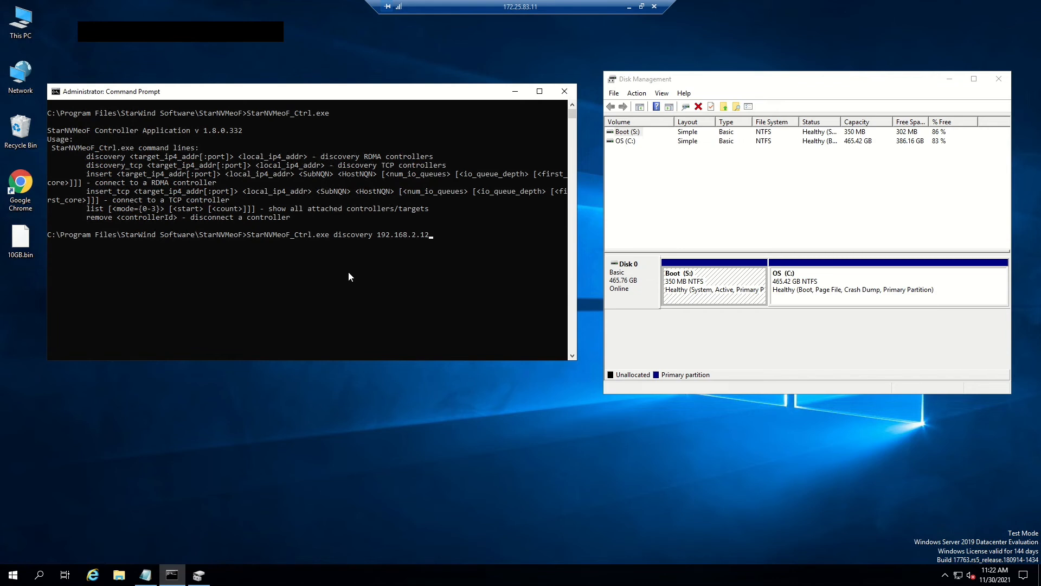
pyautogui.write(':4420 192.168.2.111')
pyautogui.press('Return')
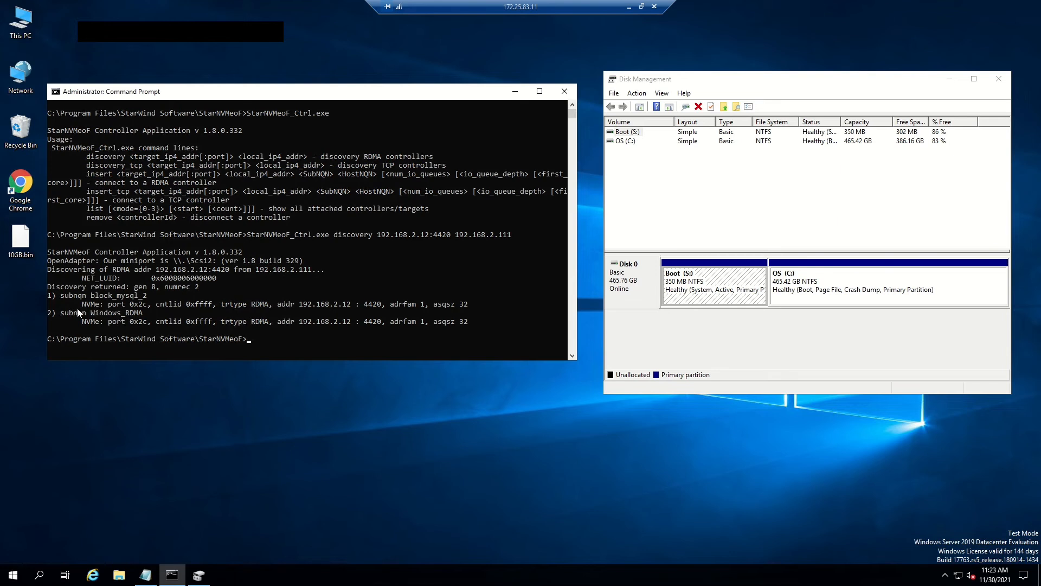
pyautogui.moveTo(92, 314); pyautogui.dragTo(139, 314)
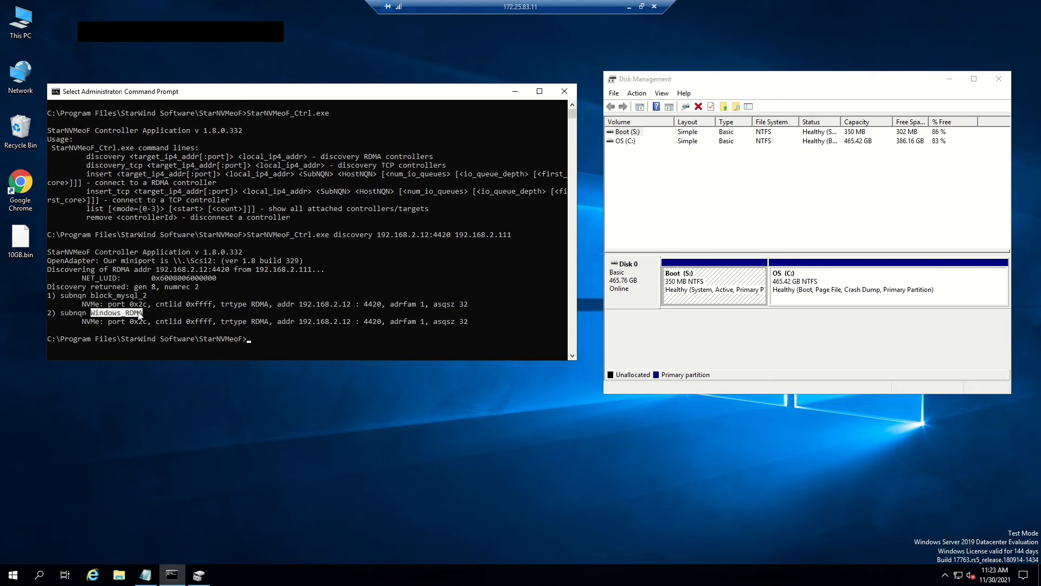
# - Connect the Windows_RDMA subsystem with StarNVMeoF_Ctrl.exe insert, using target 192.168.2.12:4420, local address 192.168.2.111 and Windows_RDMA as the host NQN
pyautogui.press('Return')
pyautogui.press('Up')
pyautogui.press('BackSpace')
pyautogui.press('BackSpace')
pyautogui.press('BackSpace')
pyautogui.press('BackSpace')
pyautogui.press('BackSpace')
pyautogui.press('BackSpace')
pyautogui.press('BackSpace')
pyautogui.press('BackSpace')
pyautogui.press('BackSpace')
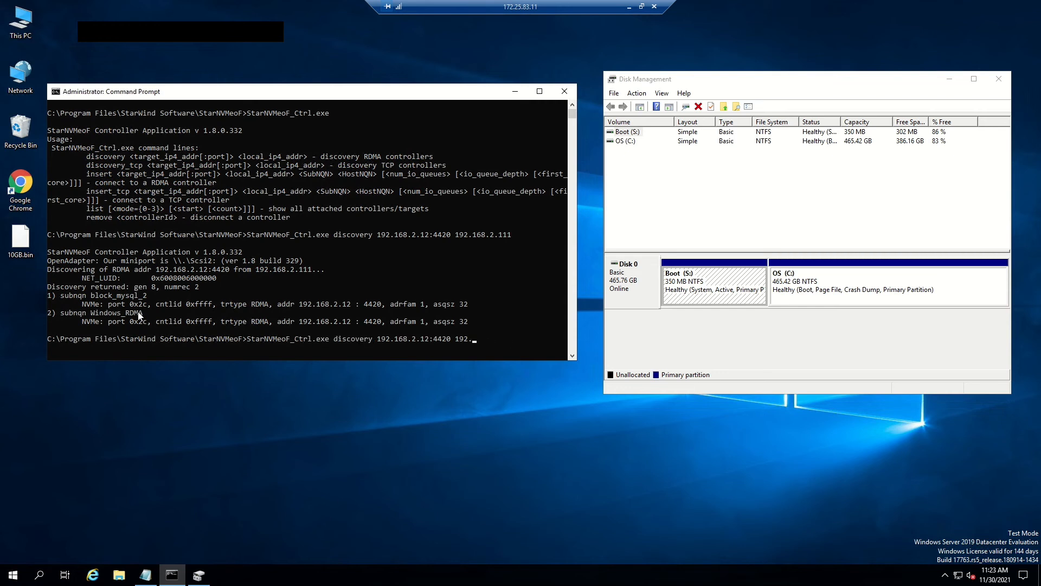
pyautogui.press('BackSpace')
pyautogui.press('BackSpace')
pyautogui.press('BackSpace')
pyautogui.press('BackSpace')
pyautogui.press('BackSpace')
pyautogui.press('BackSpace')
pyautogui.press('BackSpace')
pyautogui.press('BackSpace')
pyautogui.press('BackSpace')
pyautogui.press('BackSpace')
pyautogui.press('BackSpace')
pyautogui.press('BackSpace')
pyautogui.press('BackSpace')
pyautogui.press('BackSpace')
pyautogui.press('BackSpace')
pyautogui.press('BackSpace')
pyautogui.press('BackSpace')
pyautogui.press('BackSpace')
pyautogui.press('BackSpace')
pyautogui.press('BackSpace')
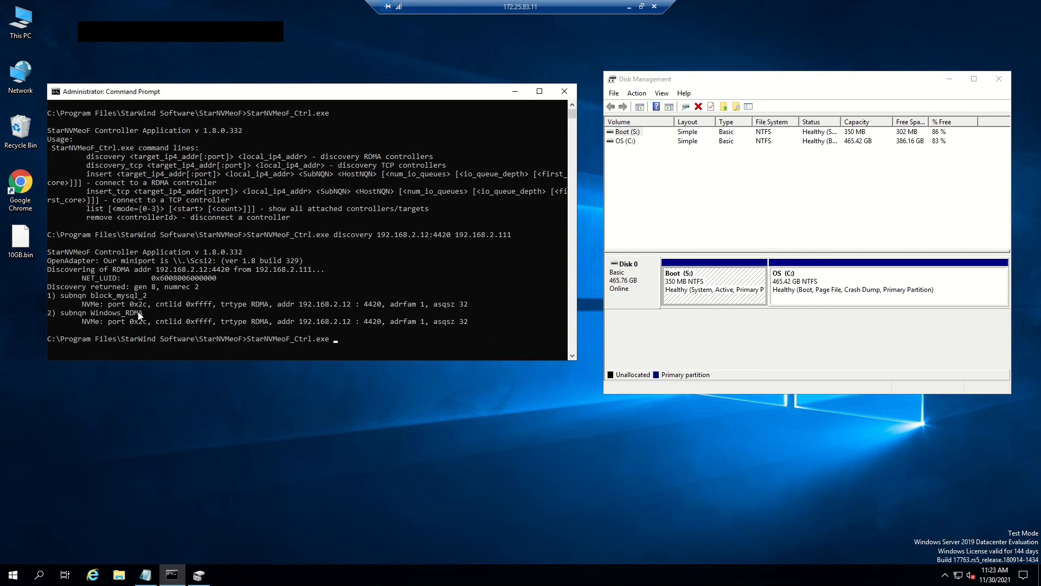
pyautogui.write('insert 192.168.2.12:4420 192.168.2.111')
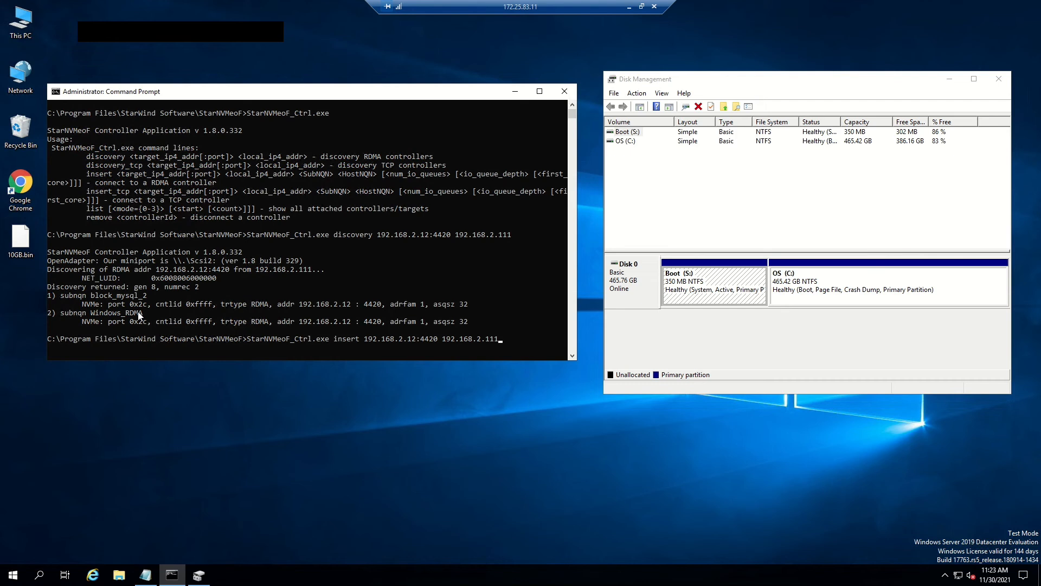
pyautogui.write(' Windows')
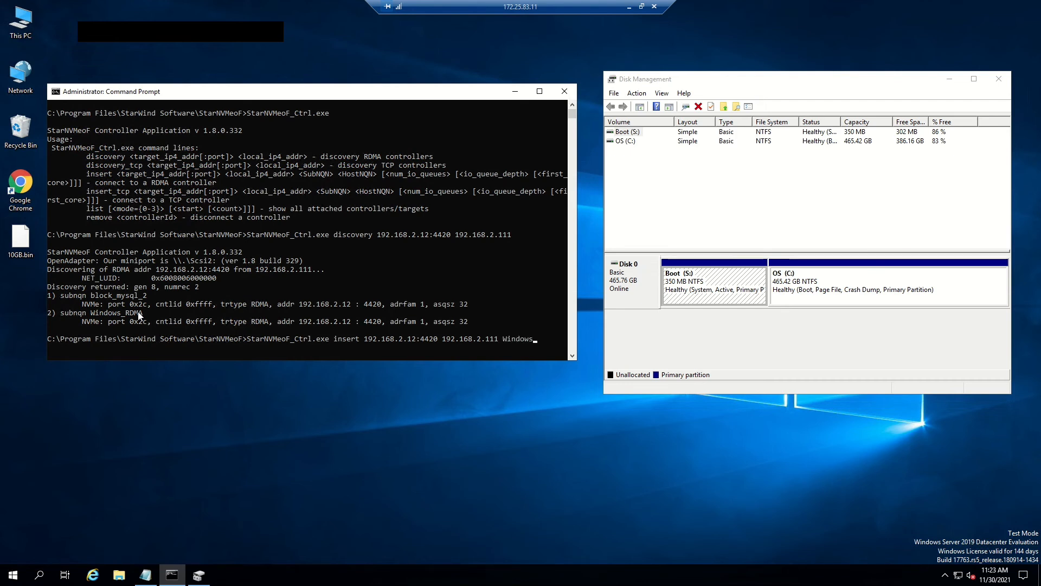
pyautogui.write('_RDMA')
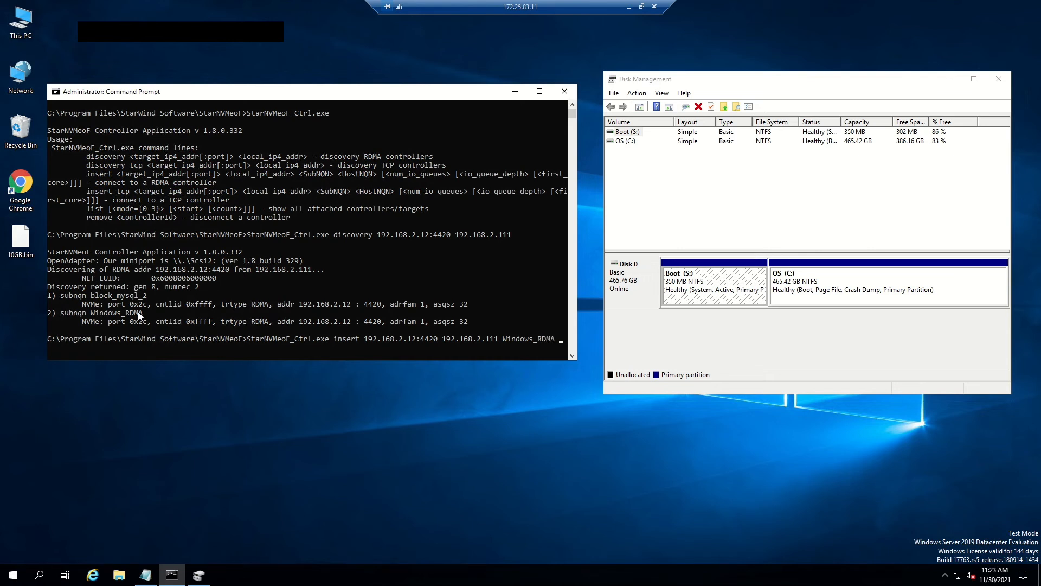
pyautogui.write(' Windows_RDMA')
pyautogui.press('Return')
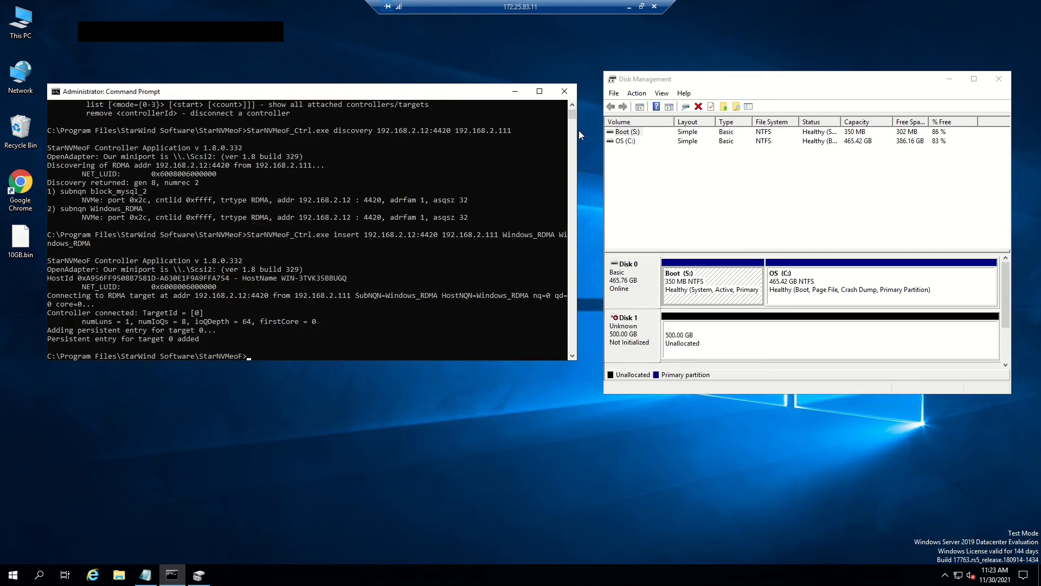
pyautogui.moveTo(762, 87); pyautogui.dragTo(340, 90)
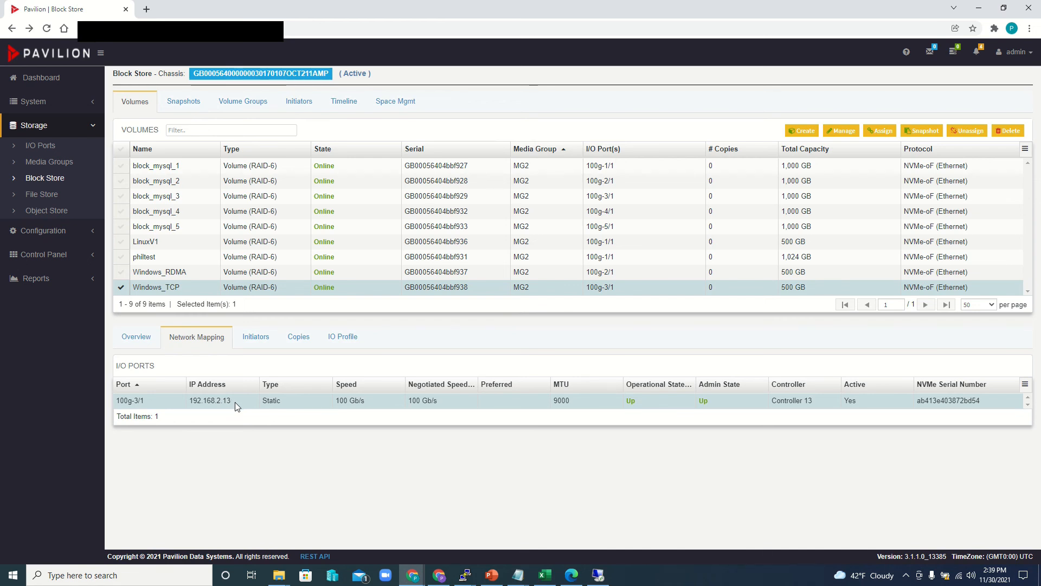
# - Switch to the Windows server's remote desktop and launch Pavilion NVMe-oF Manager
pyautogui.click(605, 581)
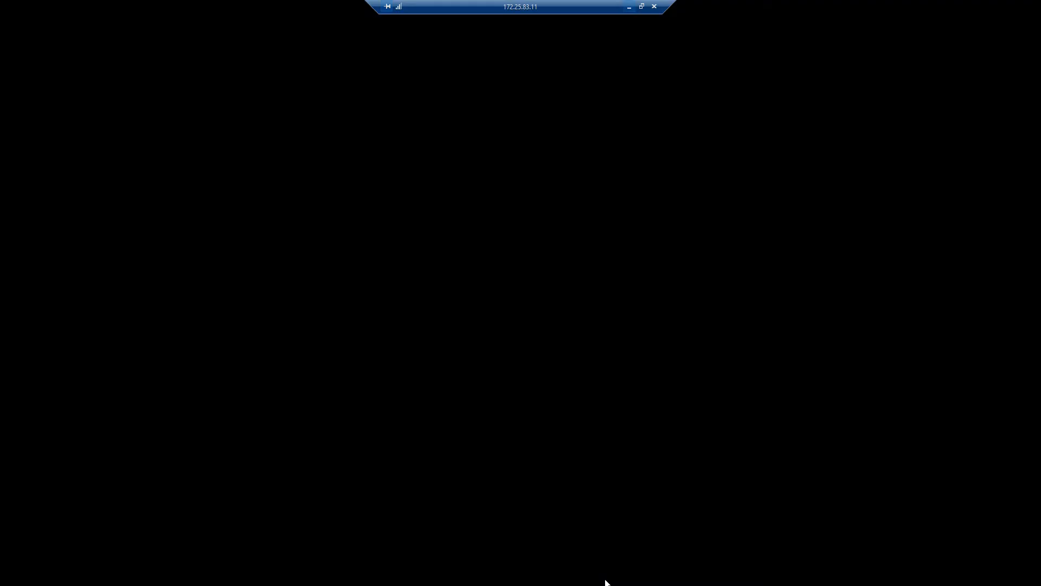
pyautogui.click(12, 577)
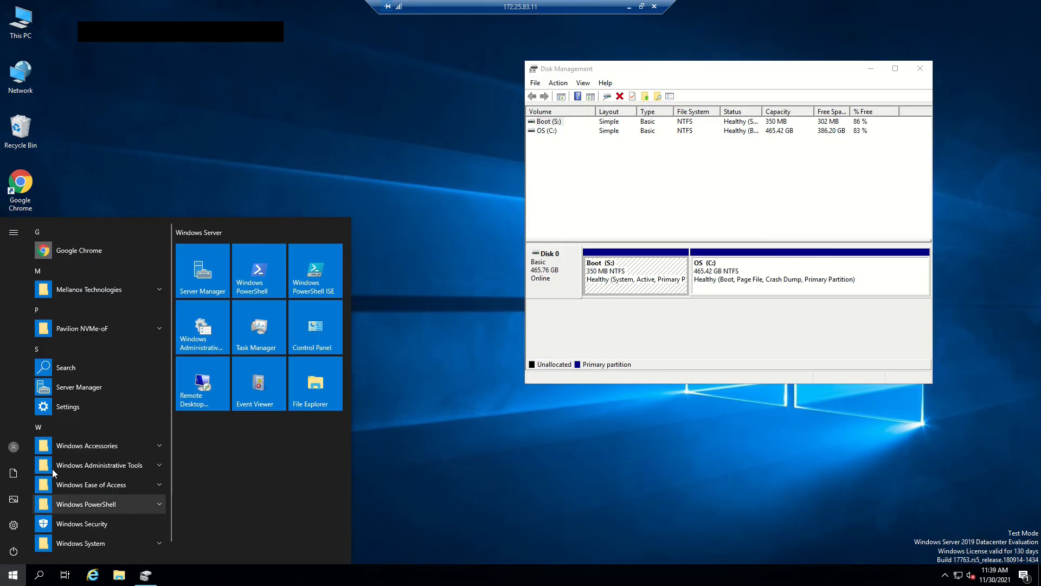
pyautogui.click(106, 329)
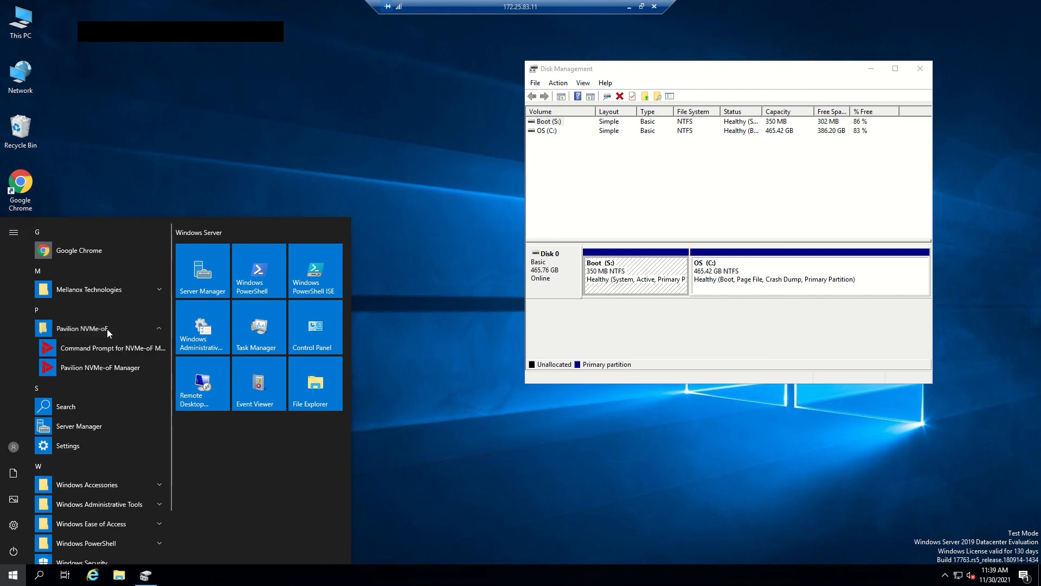
pyautogui.click(125, 366)
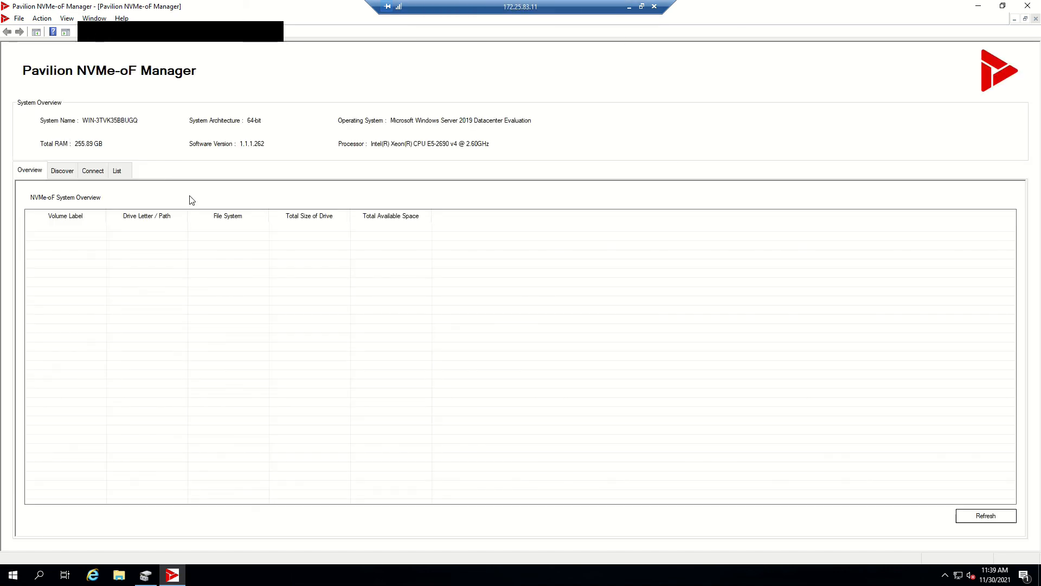
# - Discover NVMe-oF subsystems over TCP at transport address 192.168.2.13, and connect and save the Windows_TCP subsystem
pyautogui.click(63, 172)
pyautogui.click(114, 224)
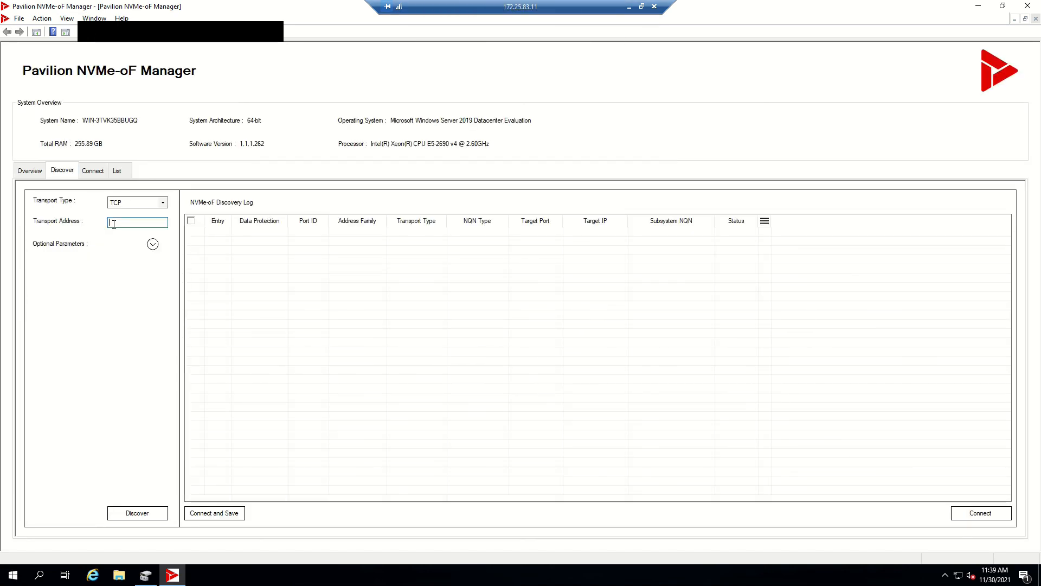
pyautogui.write('192.168.2')
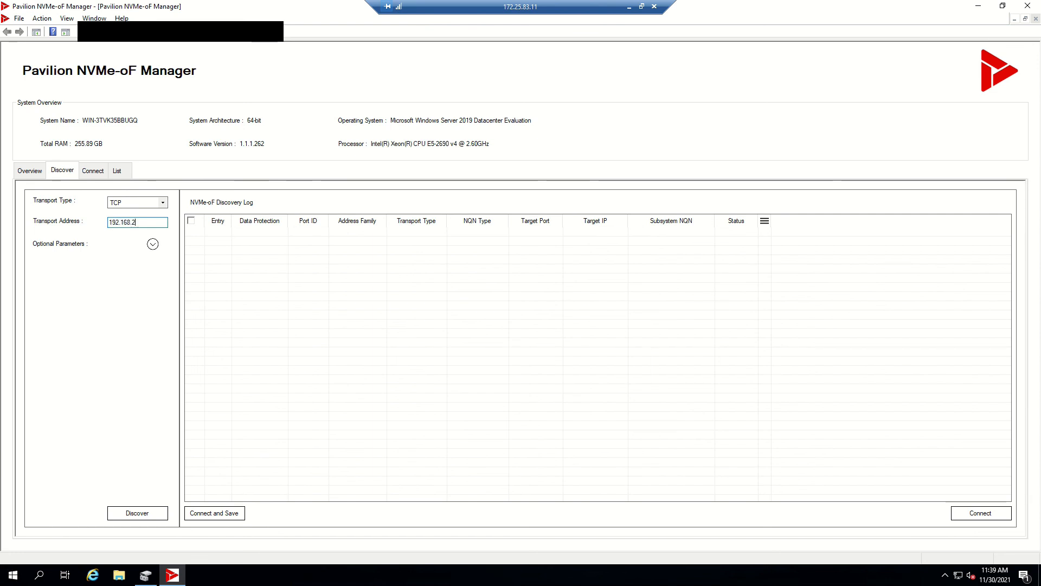
pyautogui.write('.13')
pyautogui.click(130, 516)
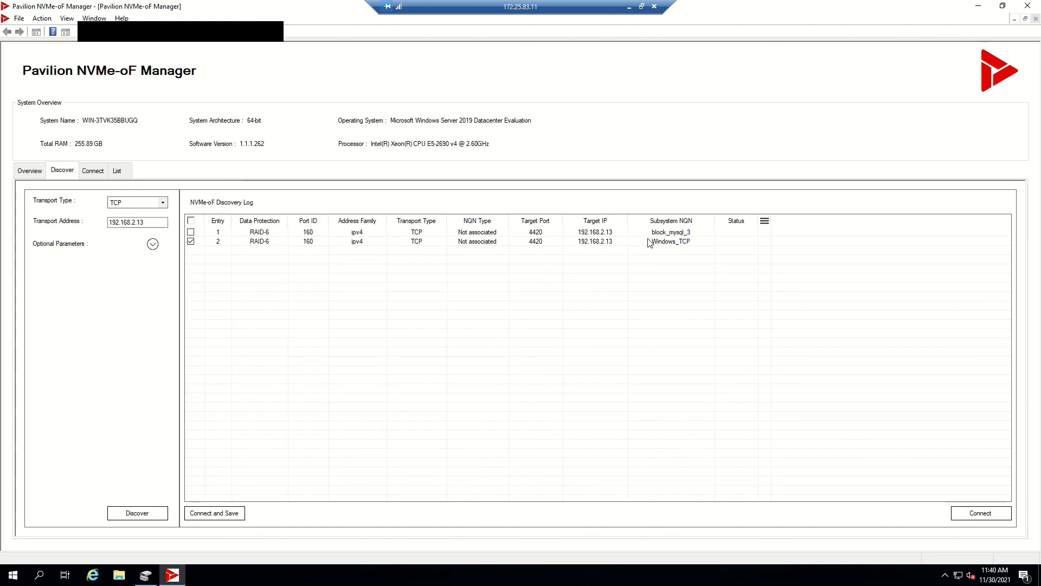
pyautogui.click(224, 513)
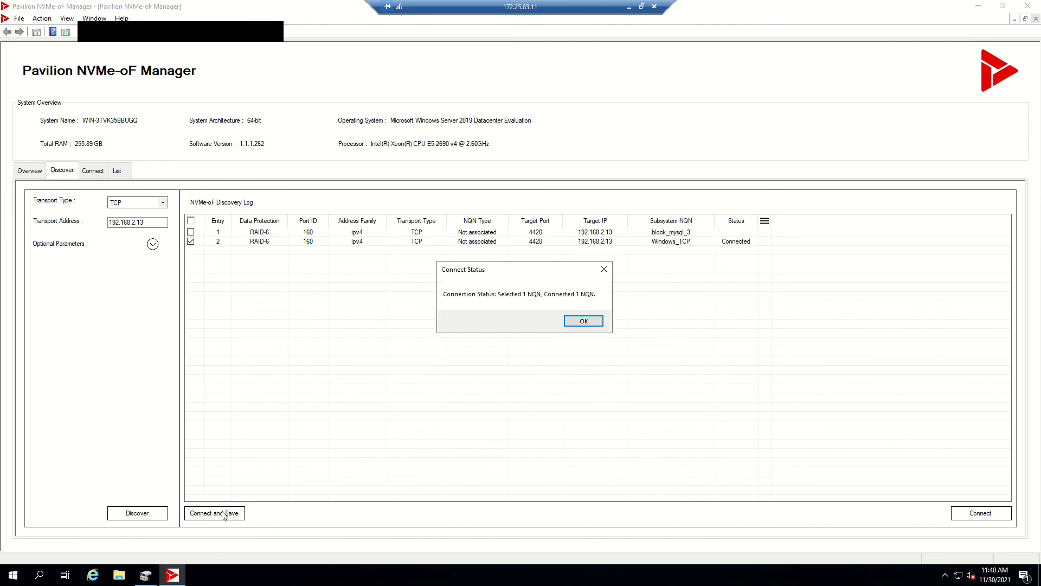
pyautogui.click(584, 321)
# - Check the status of Disk 1 in Disk Management, and return to the local Pavilion Block Store page
pyautogui.click(146, 575)
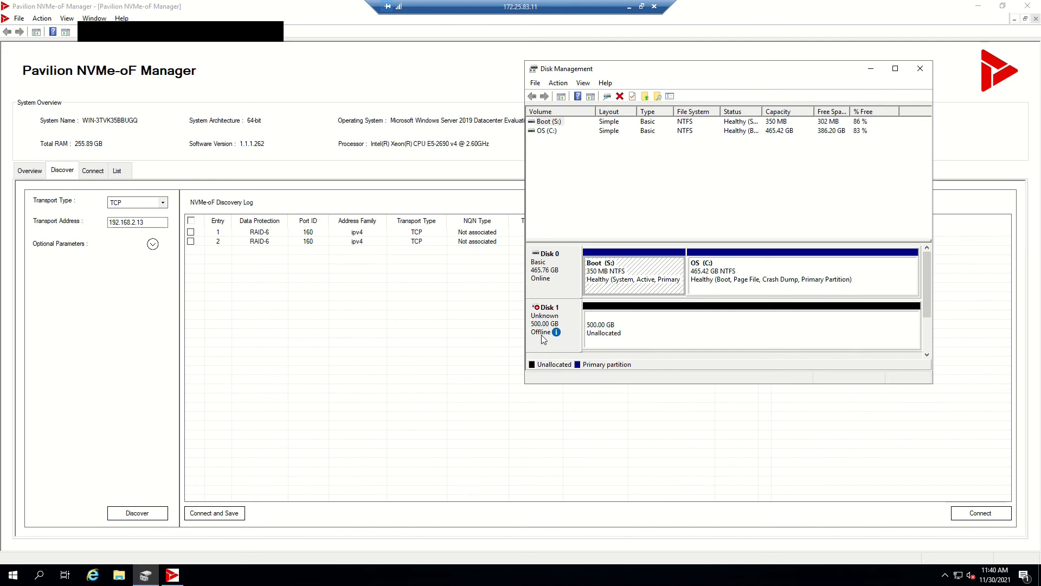
pyautogui.moveTo(549, 333)
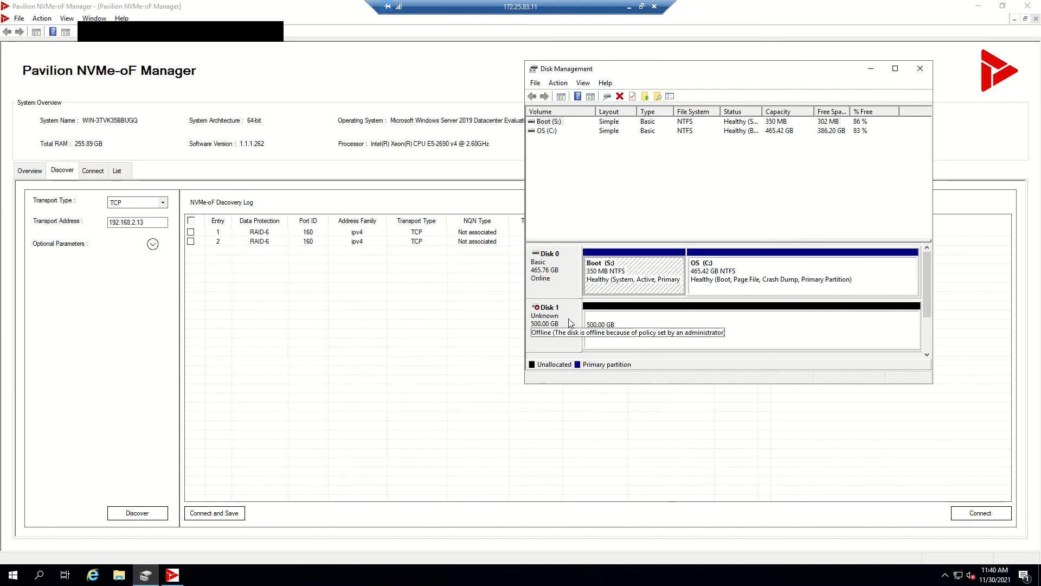
pyautogui.click(629, 6)
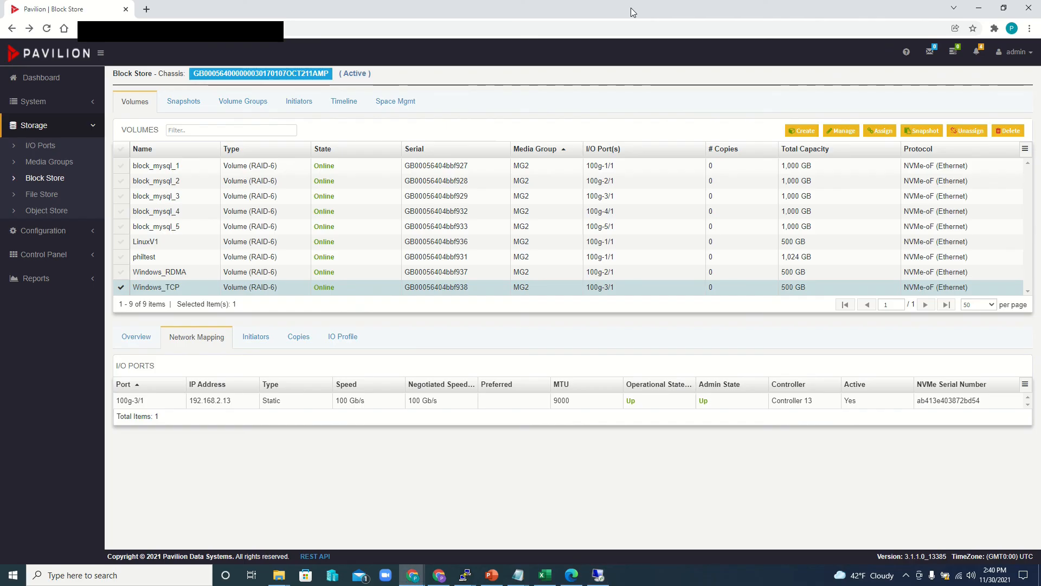